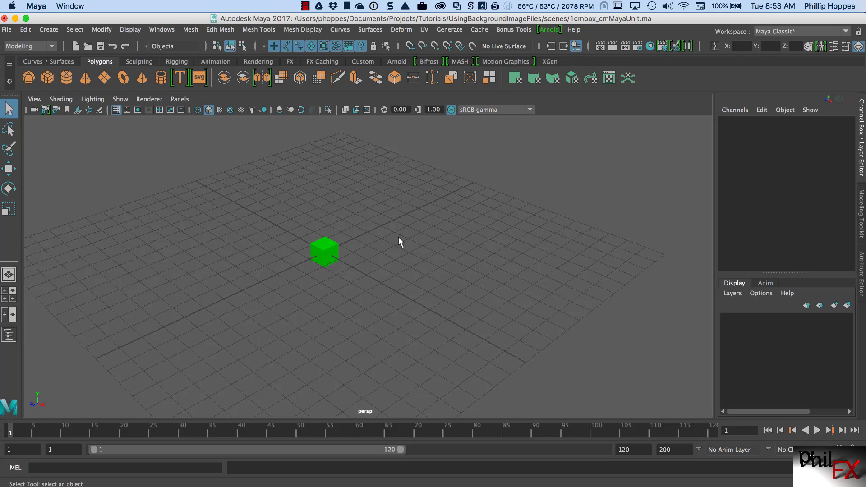
Select the green cube and examine its size against the grid from several angles.
left_click(323, 247)
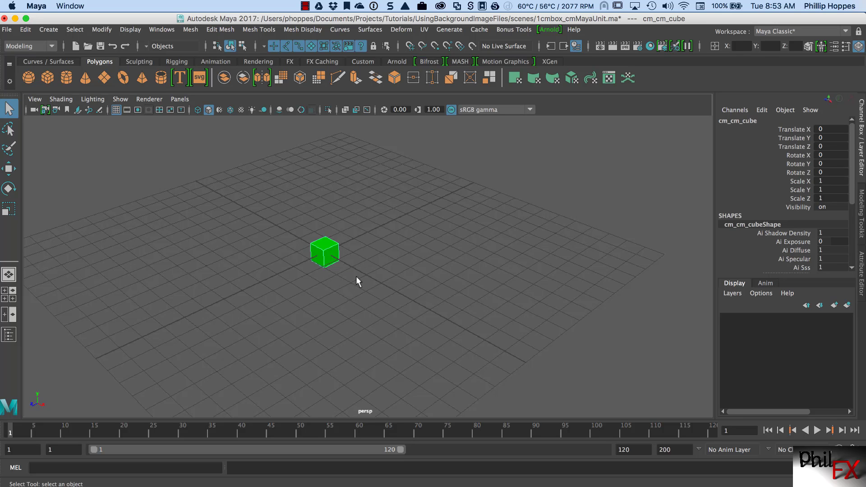
scroll(445, 269, "up", 6)
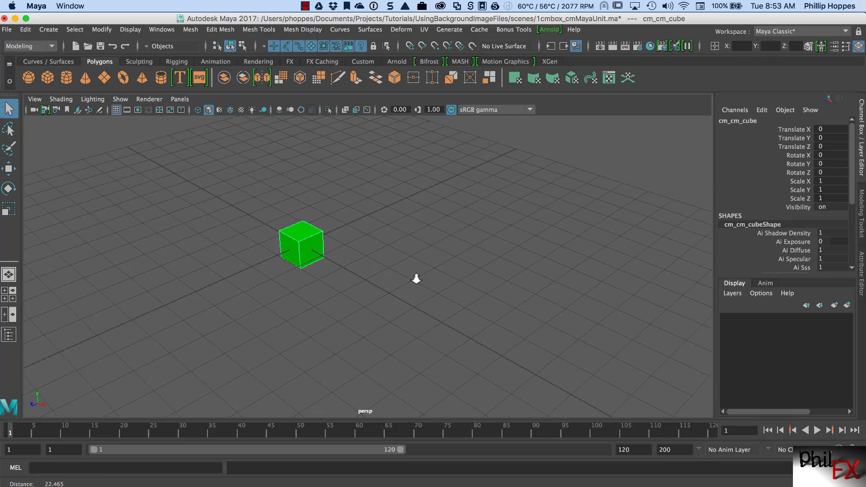
left_click_drag(473, 255, 300, 280, "alt")
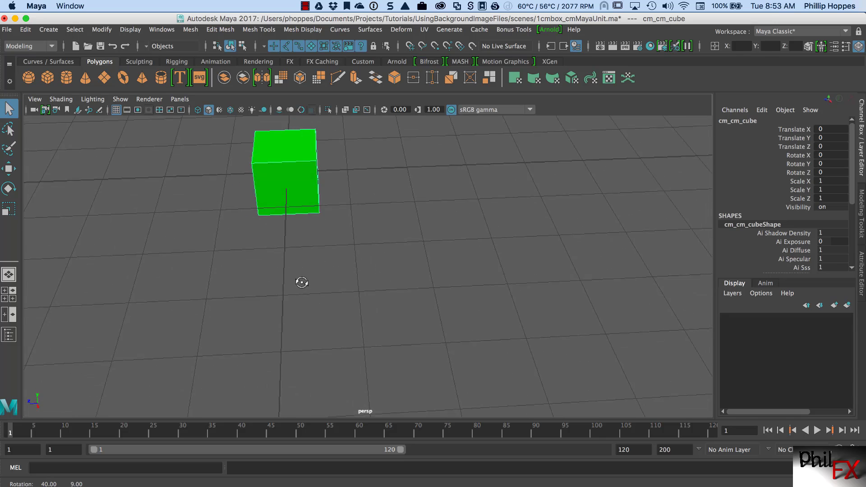
middle_click_drag(308, 257, 325, 273, "alt")
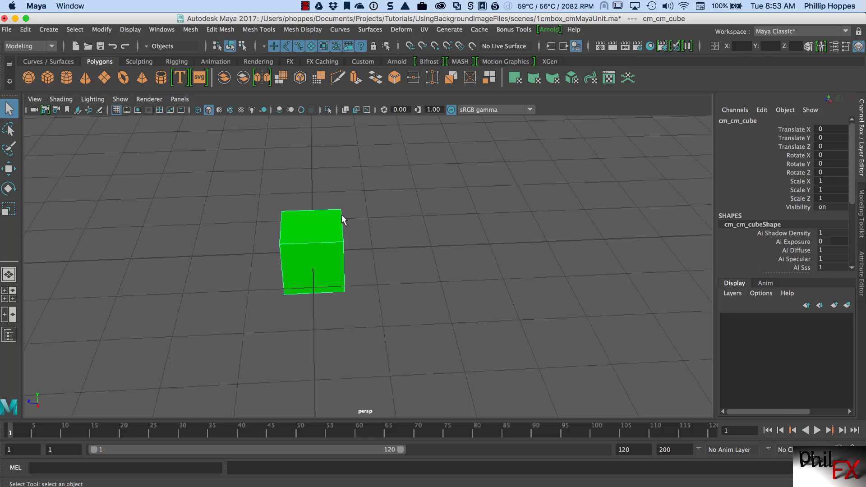
left_click_drag(295, 315, 404, 285, "alt")
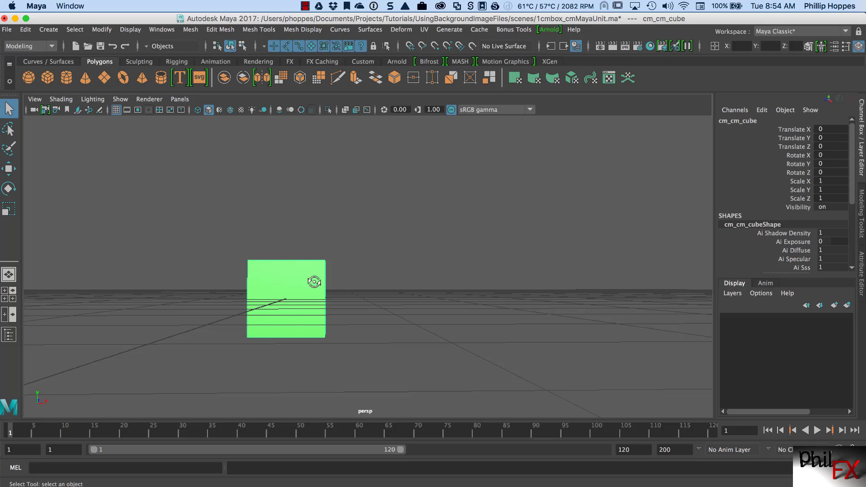
left_click_drag(315, 276, 247, 304, "alt")
middle_click_drag(247, 304, 350, 279, "alt")
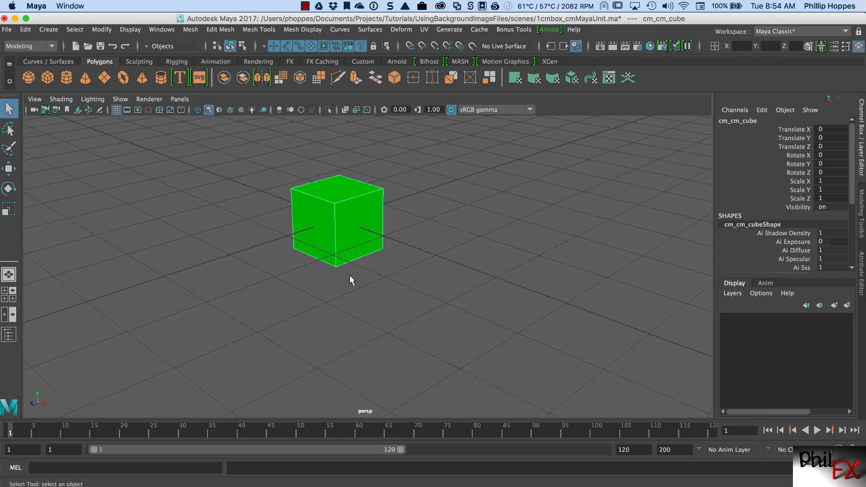
right_click_drag(350, 278, 247, 290, "alt")
left_click_drag(248, 290, 338, 229, "alt")
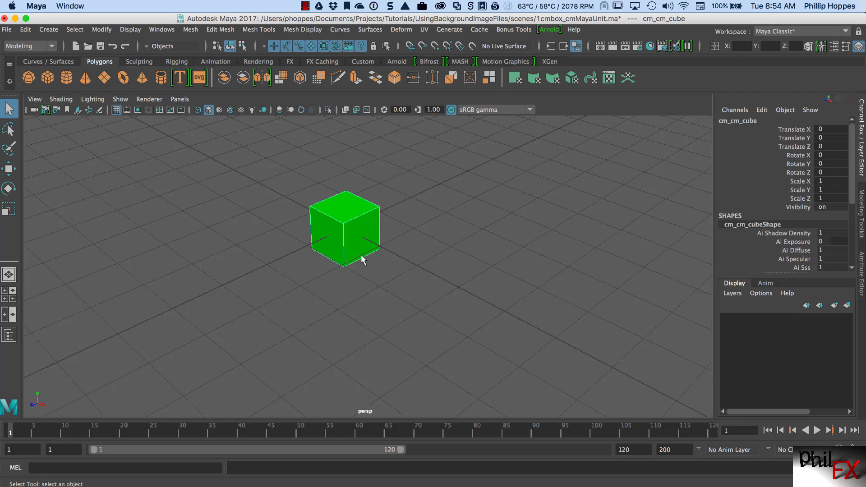
middle_click_drag(345, 244, 332, 291, "alt")
right_click_drag(332, 292, 190, 298, "alt")
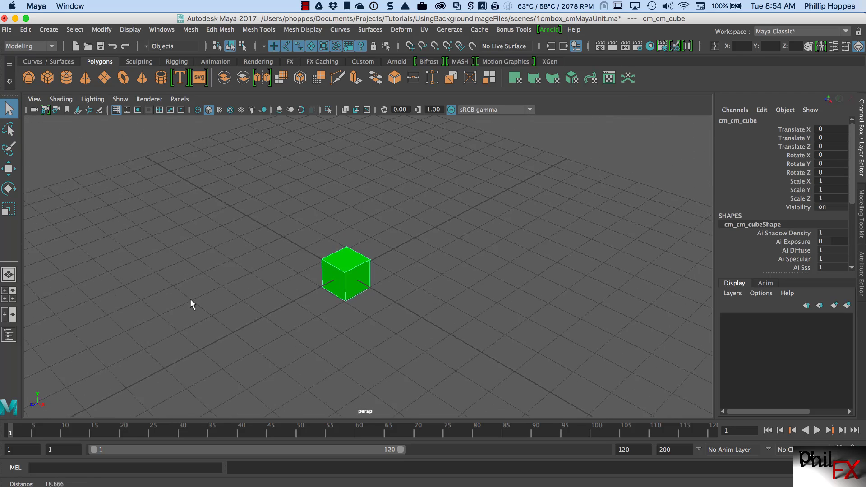
left_click_drag(356, 293, 334, 296, "alt")
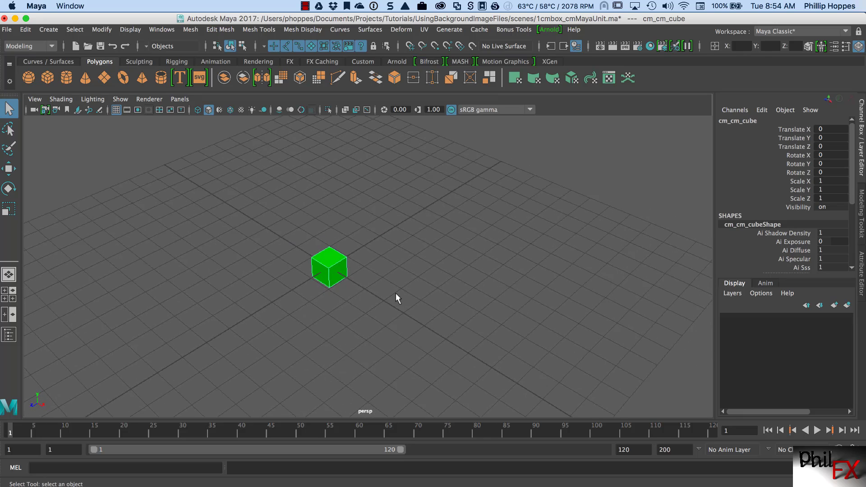
Check the scene's linear working unit and the available unit options in the Settings preferences, leaving them without saving.
left_click(162, 30)
mouse_move(247, 134)
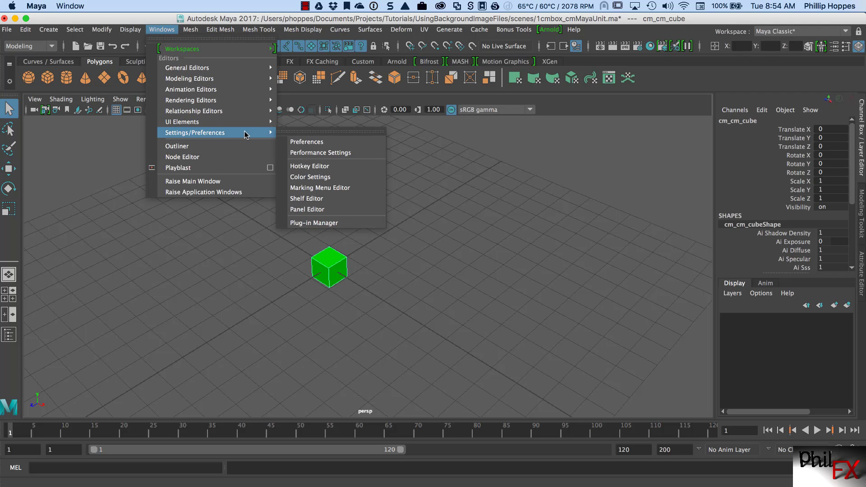
left_click(301, 141)
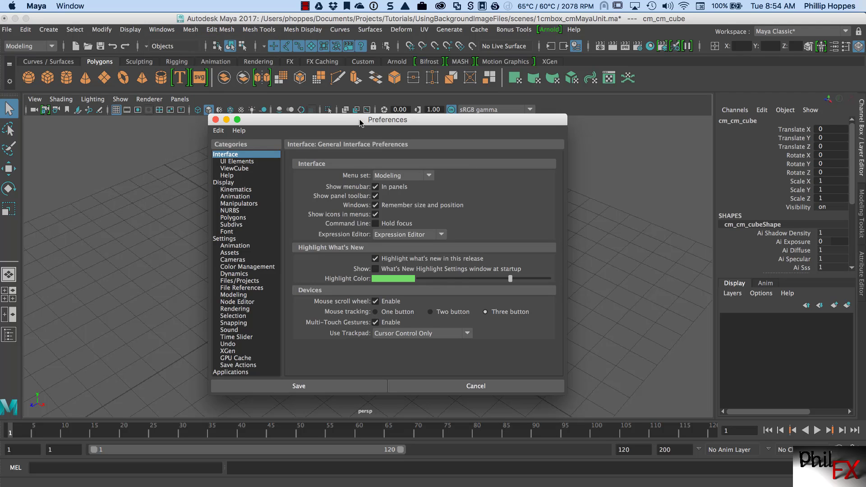
left_click_drag(361, 120, 429, 77)
left_click(292, 197)
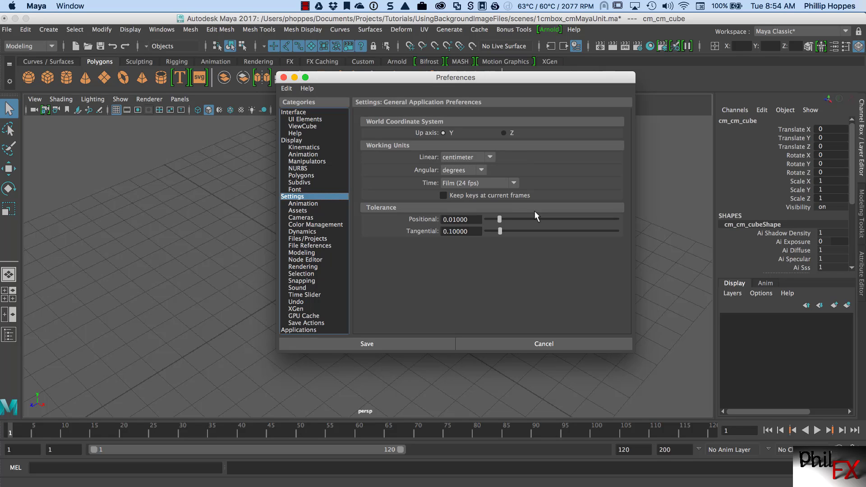
left_click(491, 158)
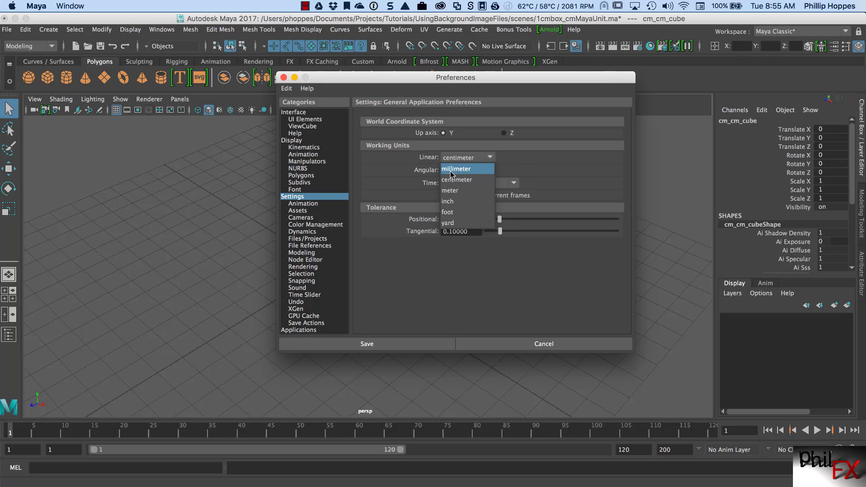
left_click(528, 169)
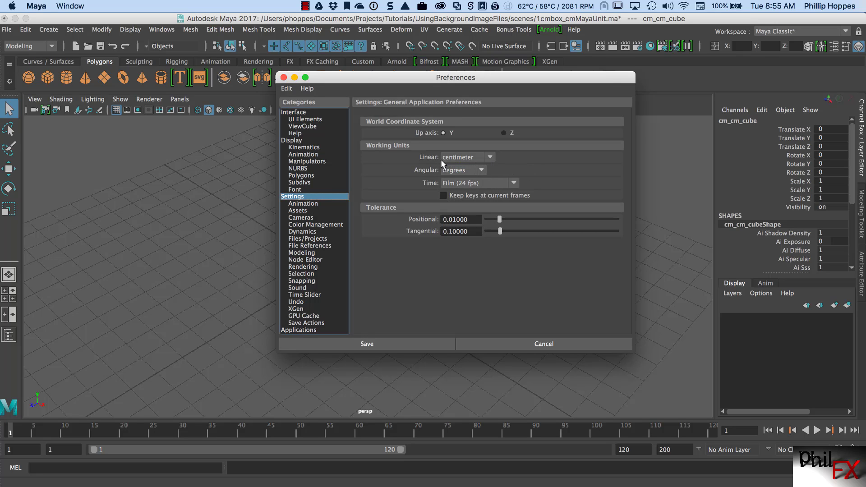
left_click_drag(495, 81, 469, 91)
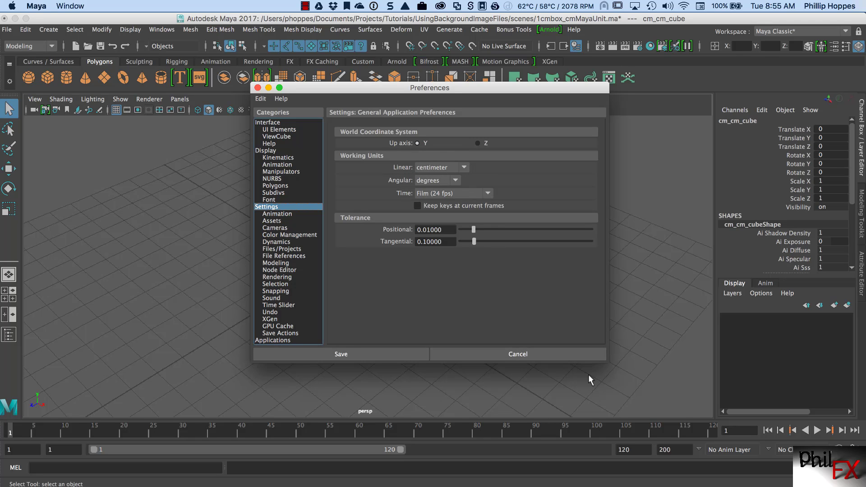
left_click(499, 354)
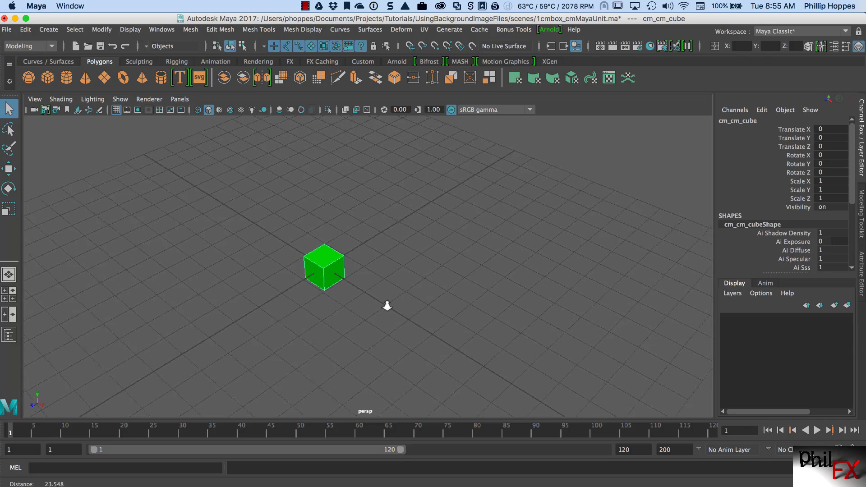
Open the scene 1cmbox_MMayaUnit.ma, discarding the changes to the current scene.
mouse_move(362, 312)
left_mouse_down("alt")
mouse_move(356, 288)
mouse_move(357, 306)
left_mouse_up("alt")
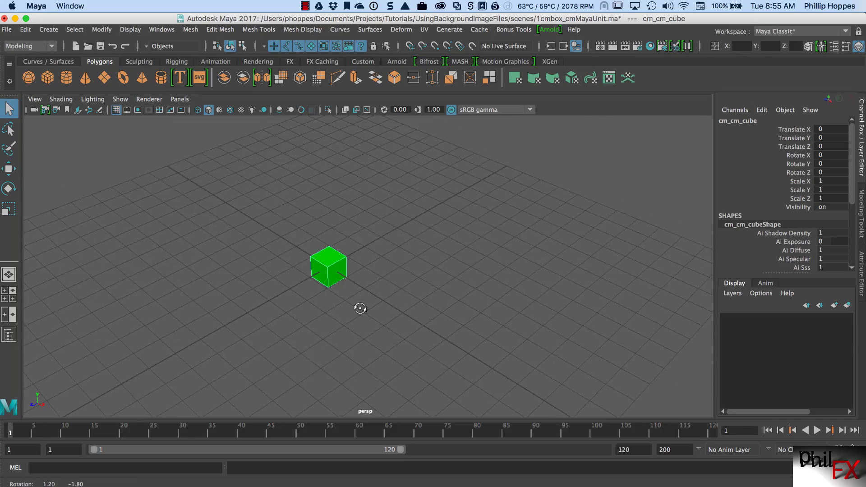
right_click_drag(364, 301, 377, 293, "alt")
left_click_drag(377, 293, 440, 293, "alt")
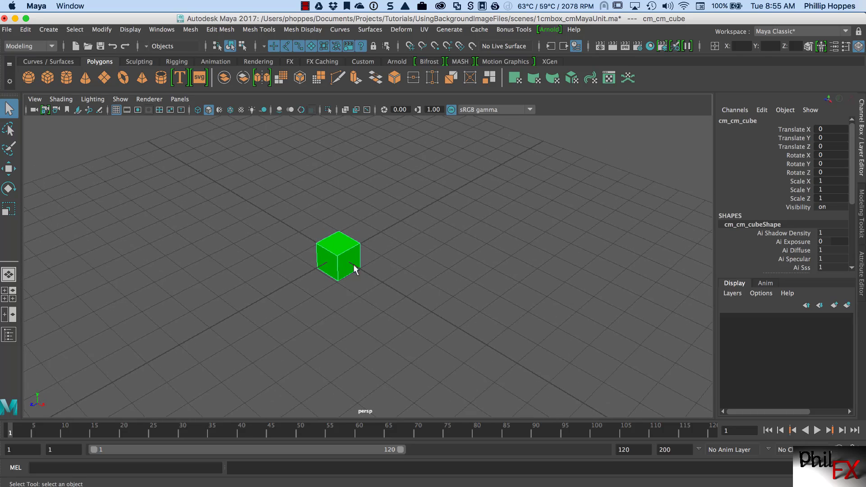
left_click(84, 47)
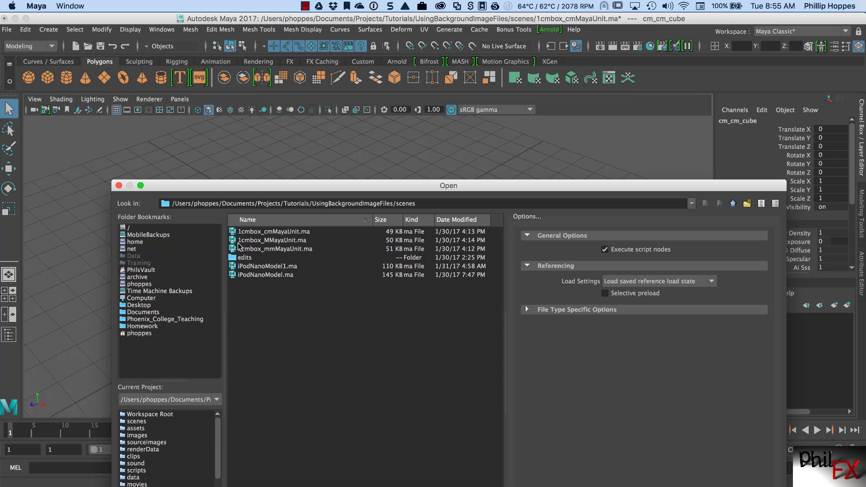
left_click(274, 242)
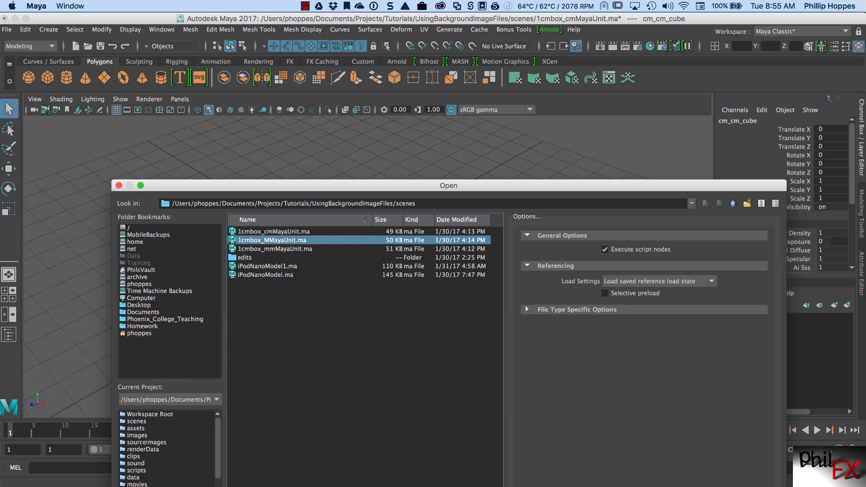
key("Return")
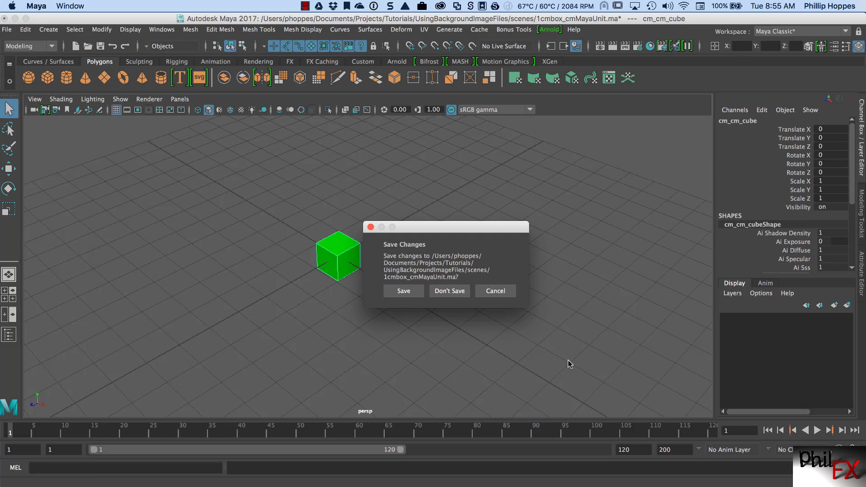
left_click(450, 292)
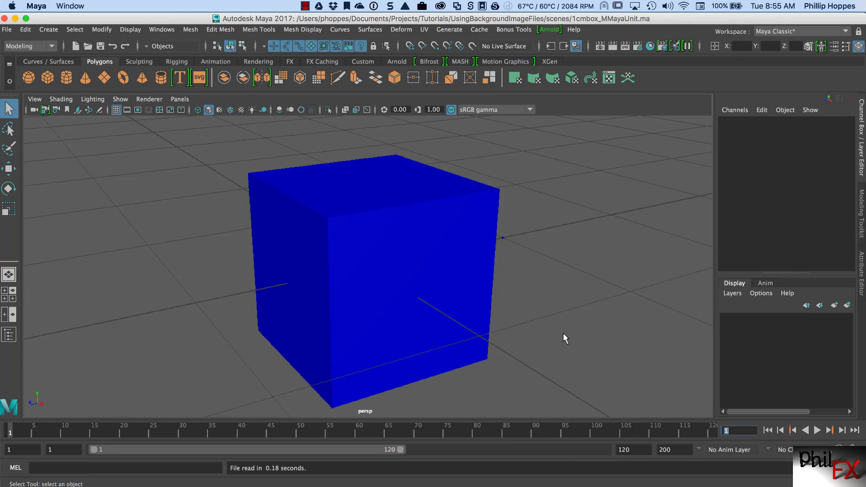
Check which linear working unit the blue cube's scene uses in the Settings preferences, and leave without saving.
left_click_drag(563, 333, 438, 350, "alt")
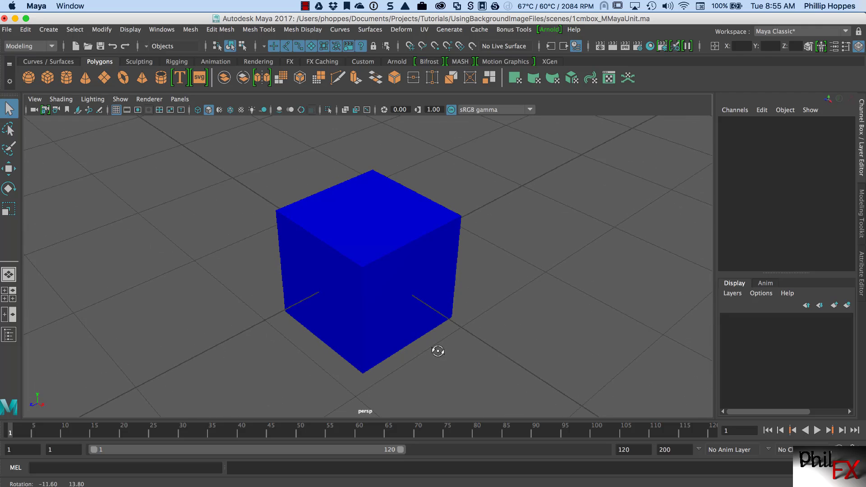
left_click(162, 29)
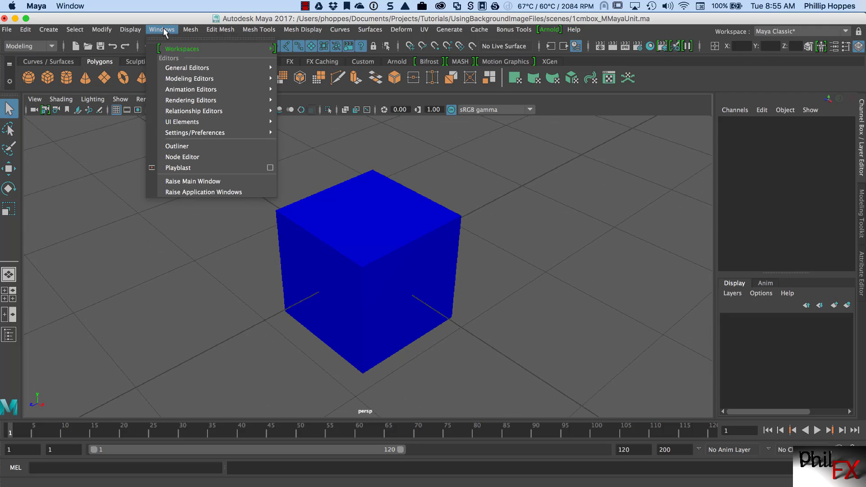
mouse_move(202, 133)
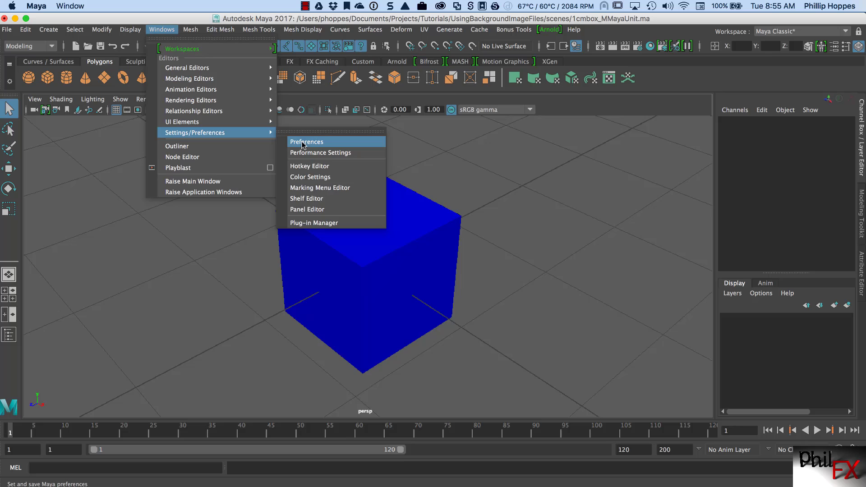
left_click(301, 140)
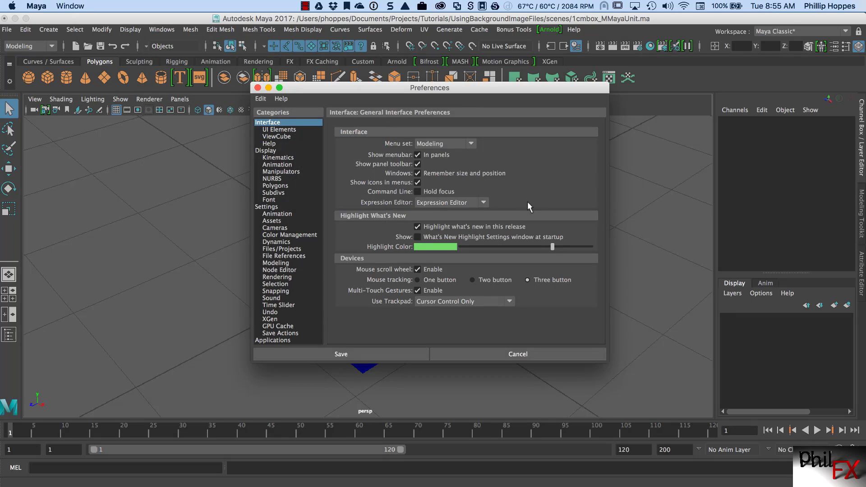
left_click(274, 207)
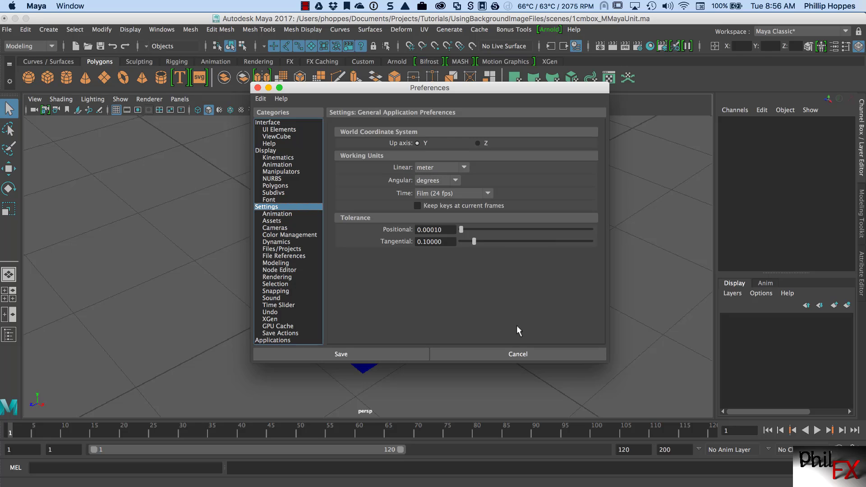
left_click(522, 354)
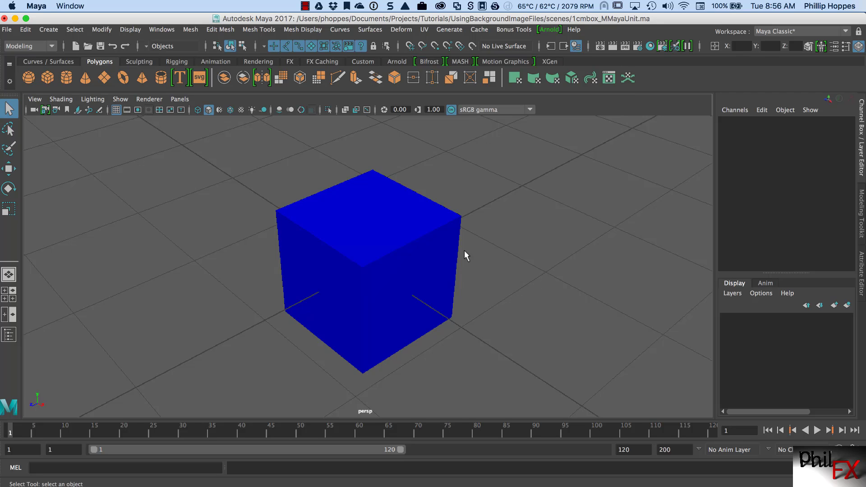
Select the large blue cube and the tiny cube beside it in turn, comparing their sizes and scale values.
left_click(442, 241)
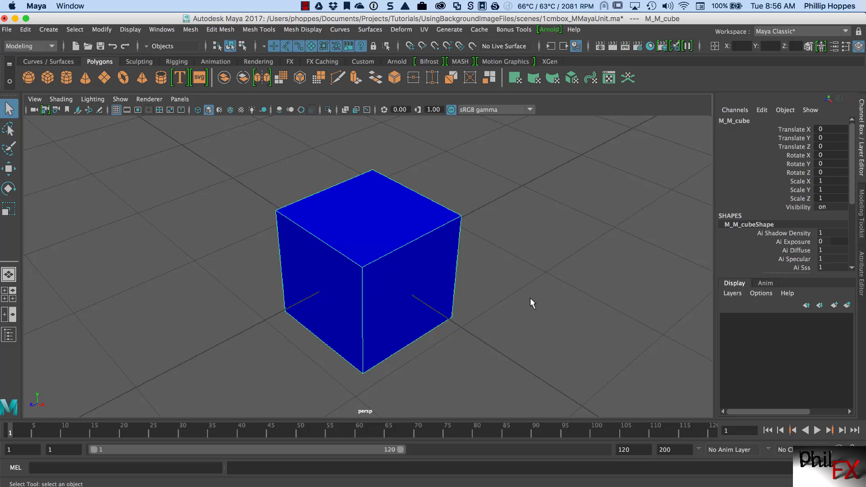
left_click_drag(531, 299, 474, 304, "alt")
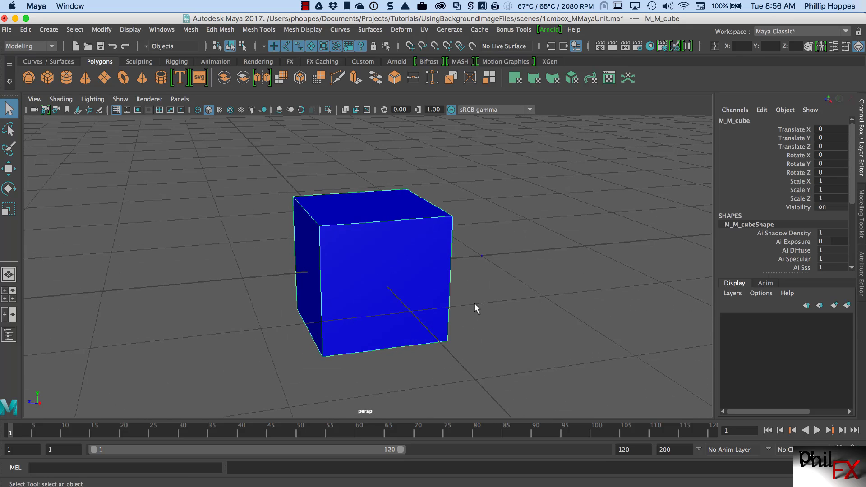
right_click_drag(474, 304, 488, 364, "alt")
left_click(476, 350)
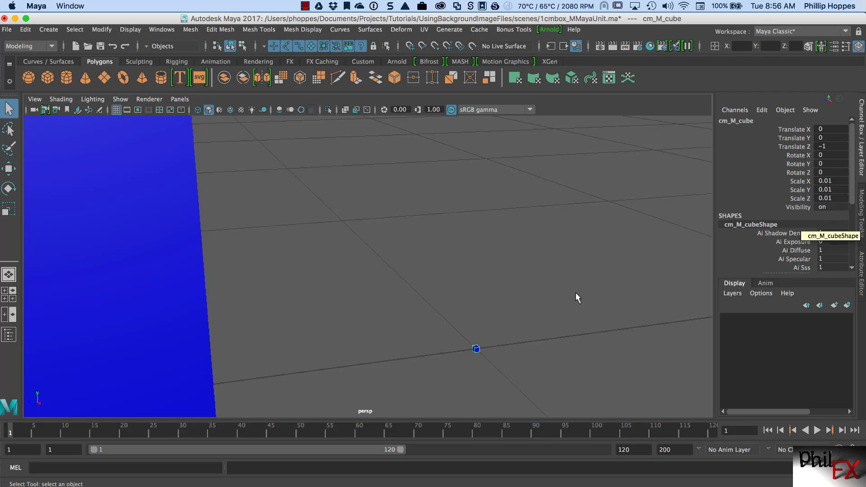
mouse_move(476, 367)
left_mouse_down("alt")
mouse_move(465, 371)
mouse_move(473, 381)
left_mouse_up("alt")
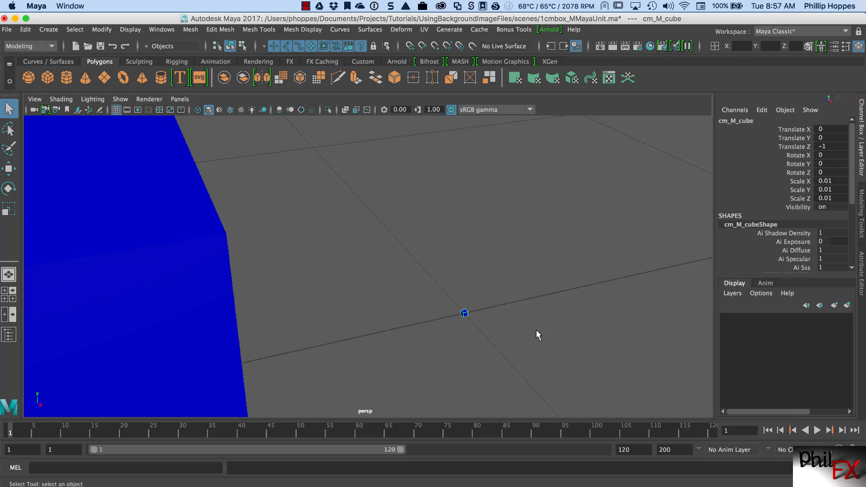
left_click_drag(536, 331, 348, 344, "alt")
scroll(333, 344, "down", 3)
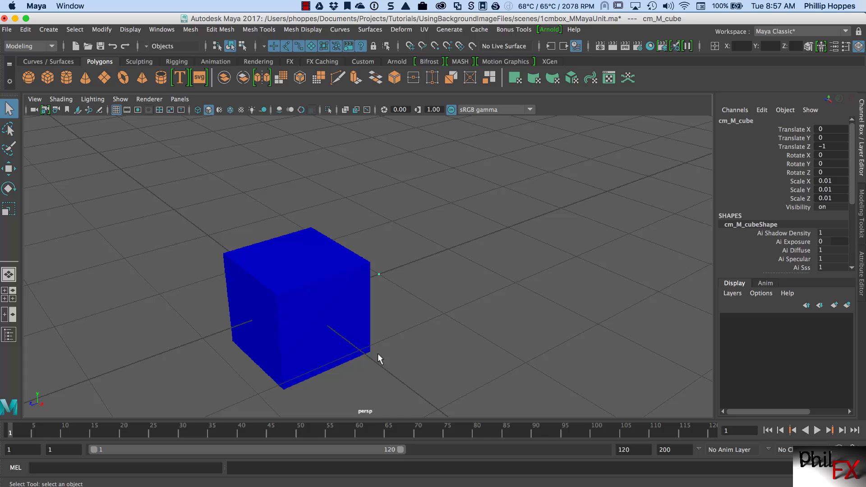
Open the scene 1cmbox_mmMayaUnit.ma, discarding the changes to the current scene.
left_click(86, 46)
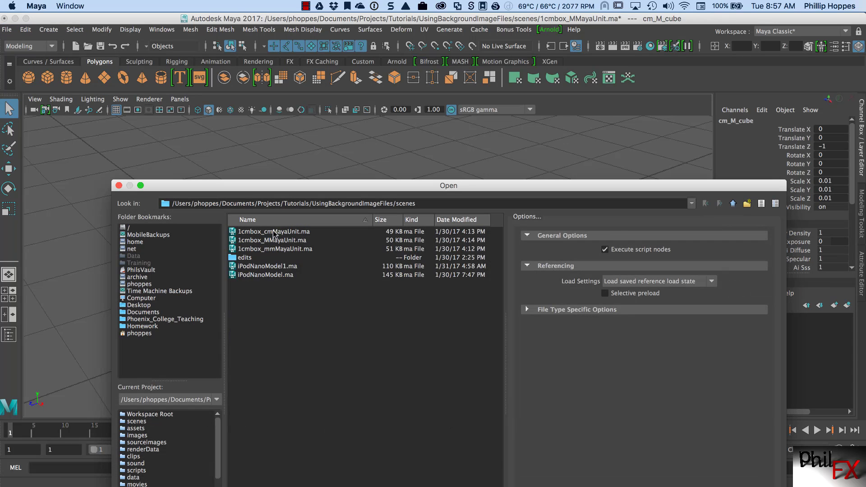
left_click(287, 250)
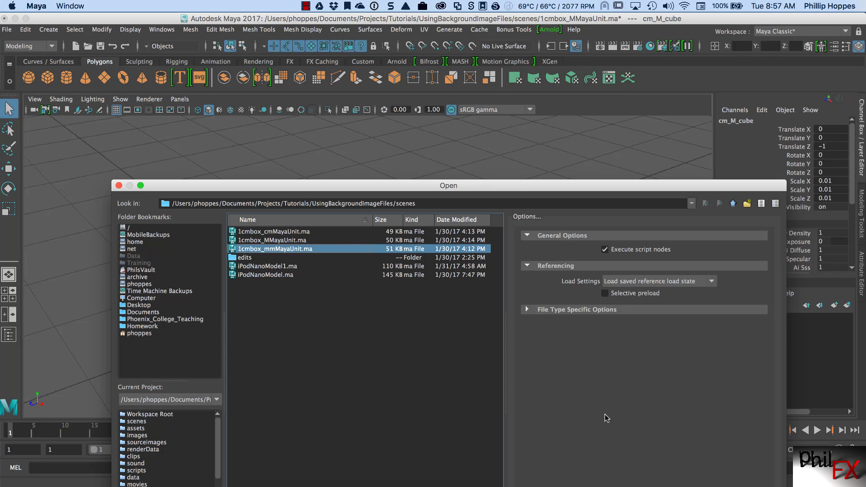
key("Return")
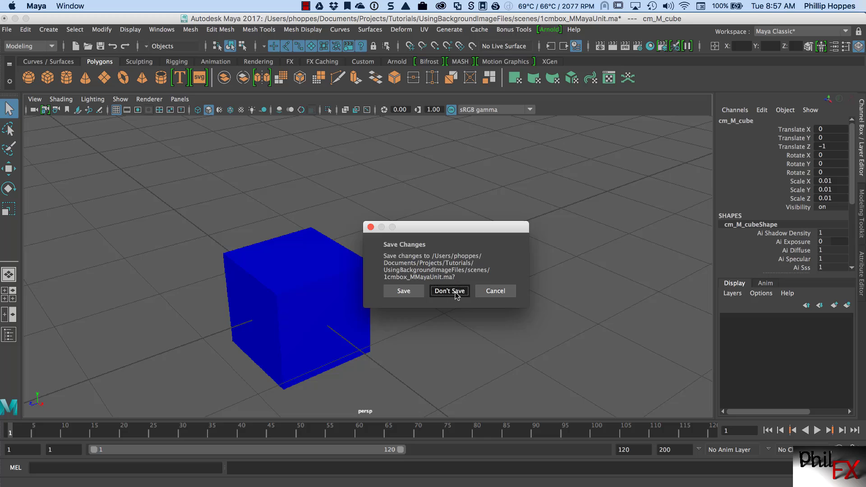
left_click(452, 291)
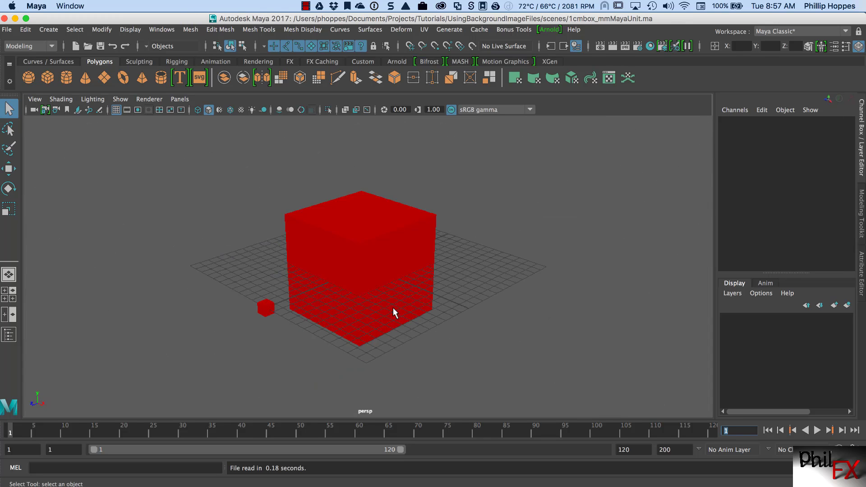
Select the small red cube and check the scene's linear working unit in the Settings preferences, leaving without saving.
left_click(266, 308)
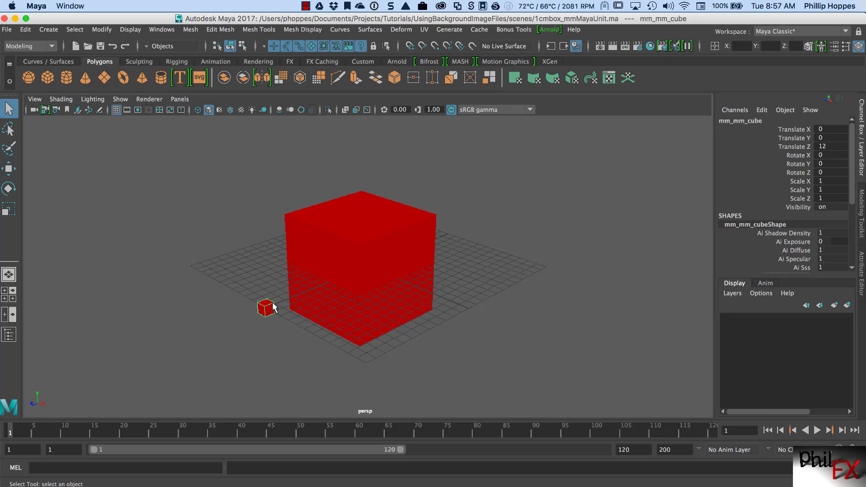
scroll(270, 320, "up", 4)
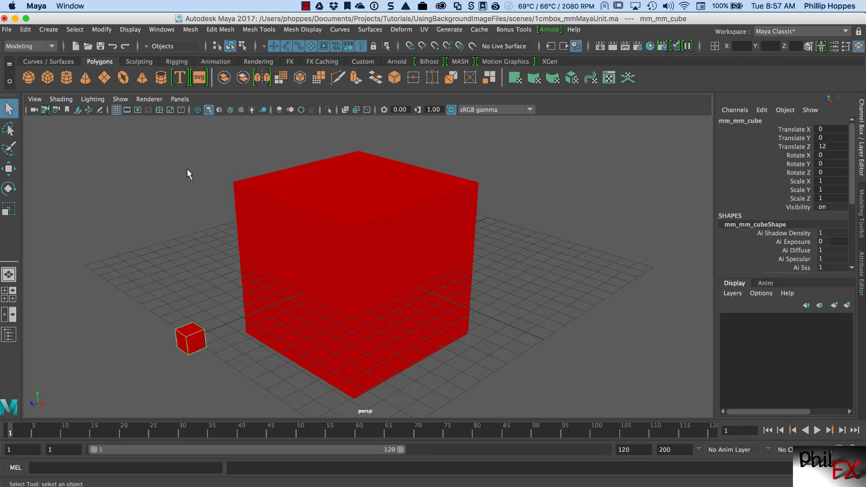
left_click(160, 29)
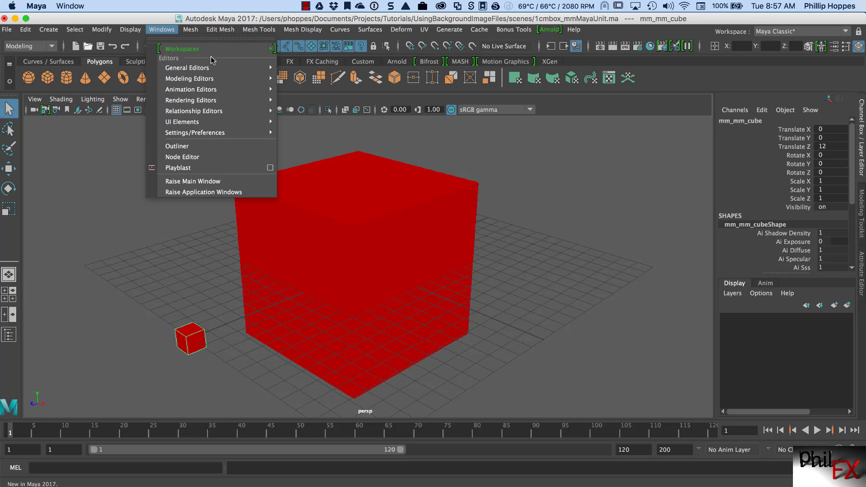
mouse_move(207, 134)
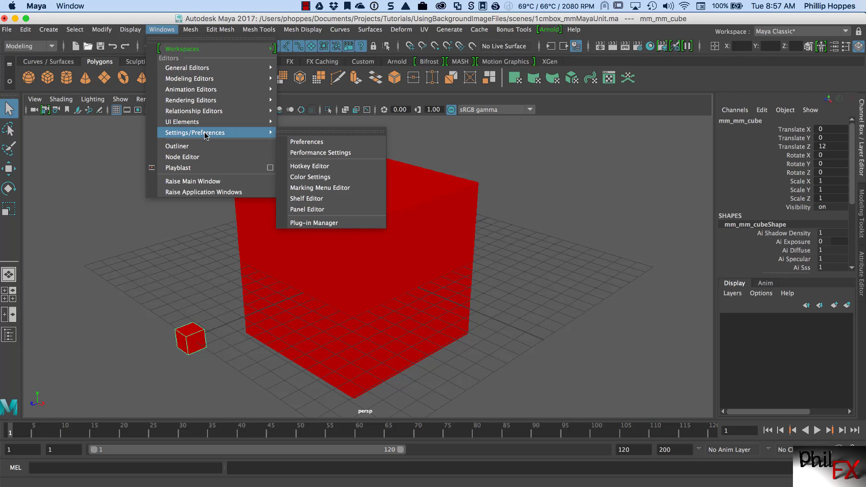
left_click(297, 143)
left_click(267, 207)
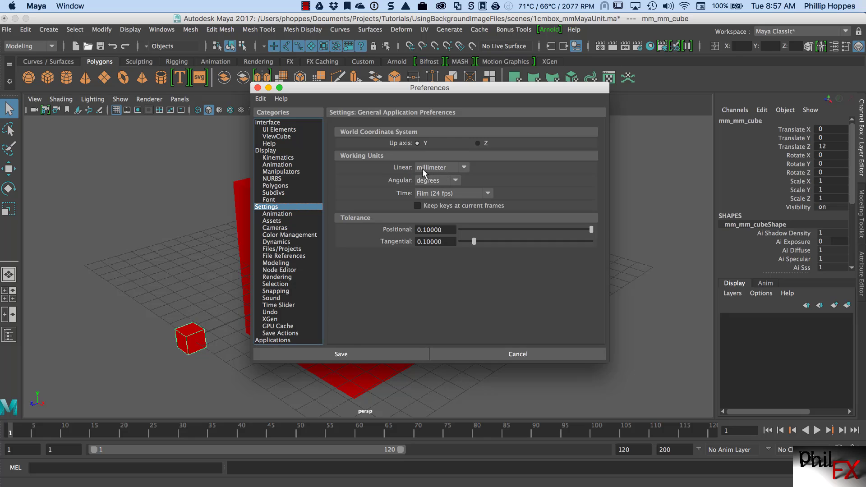
left_click(497, 352)
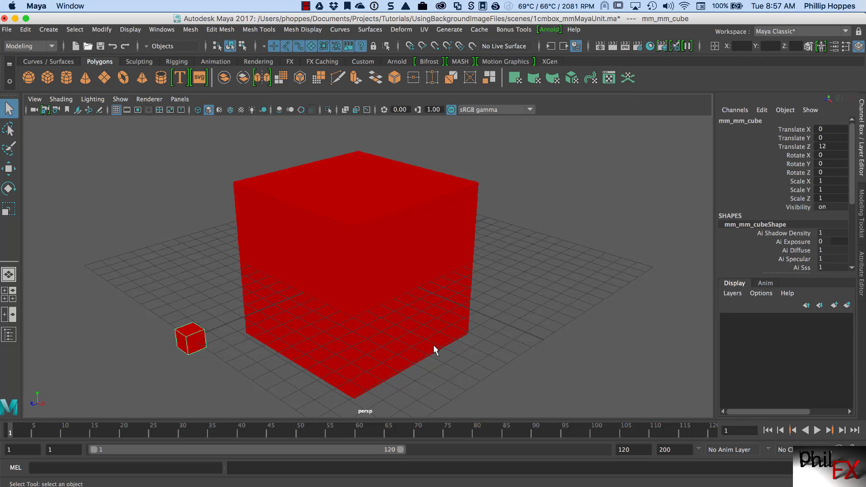
Select the large red cube to compare its size and scale values with the small cube's.
right_click_drag(435, 349, 299, 359, "alt")
left_click_drag(299, 360, 302, 348, "alt")
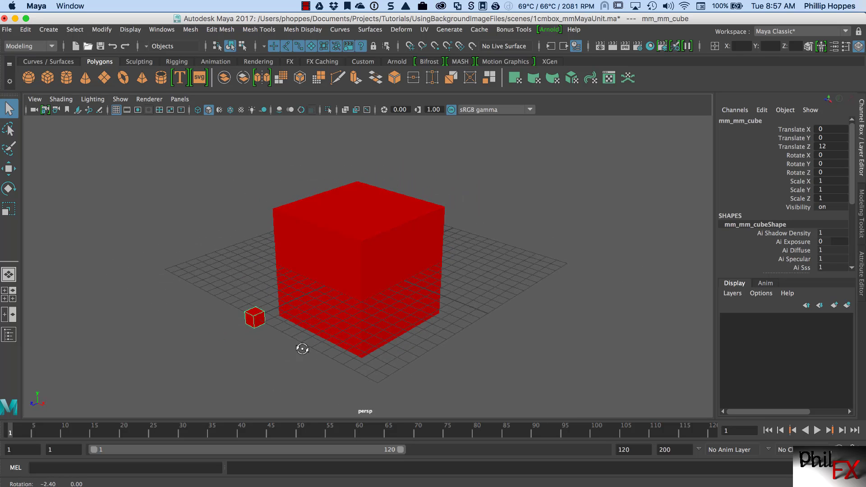
left_click(411, 246)
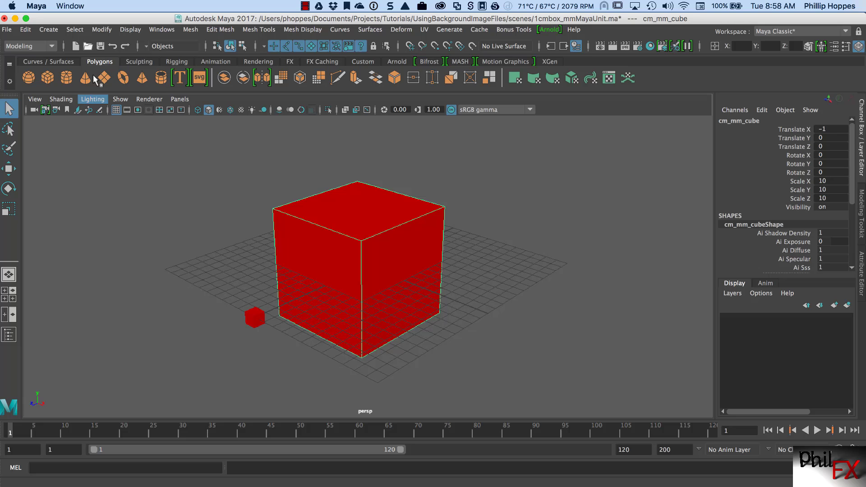
Start a new empty scene, discarding the changes to the red cubes' scene.
left_click(76, 46)
left_click(435, 292)
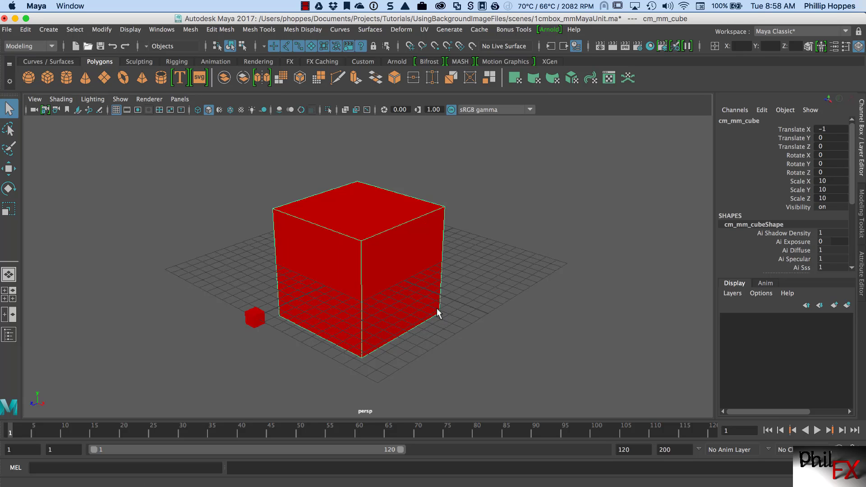
left_click_drag(367, 299, 332, 299, "alt")
right_click_drag(359, 302, 449, 298, "alt")
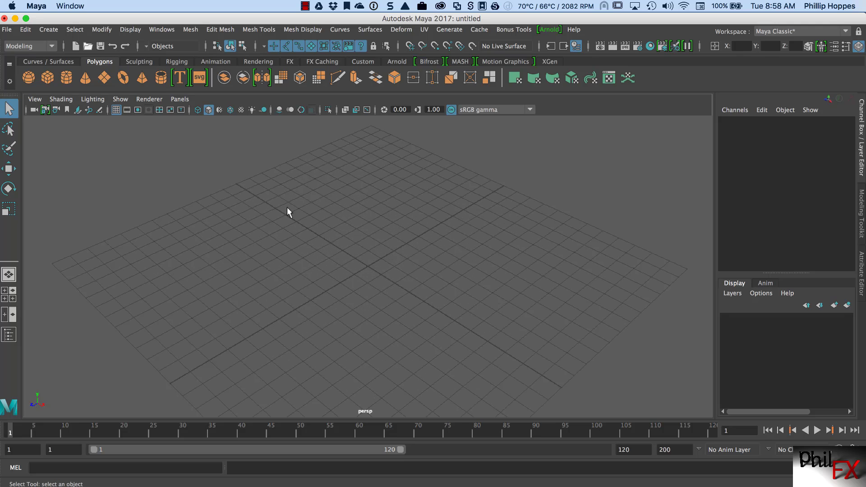
Check the empty scene's linear working unit in the Settings preferences, and leave without saving.
left_click(169, 30)
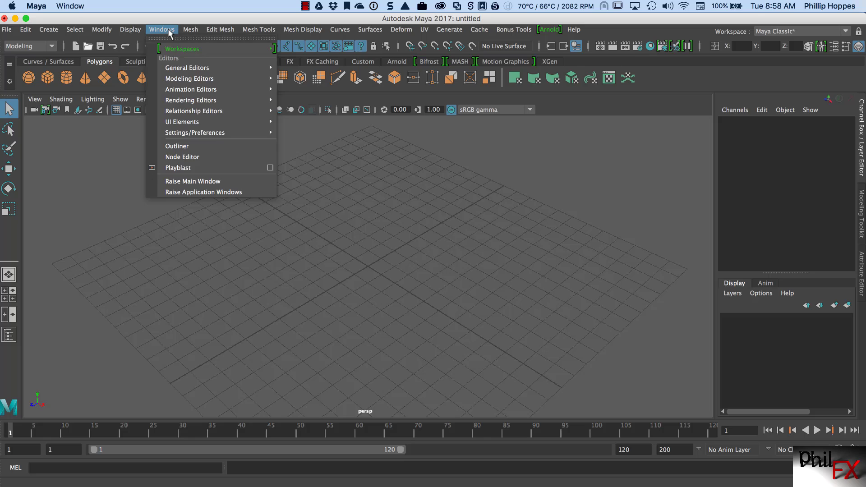
mouse_move(215, 133)
left_click(302, 141)
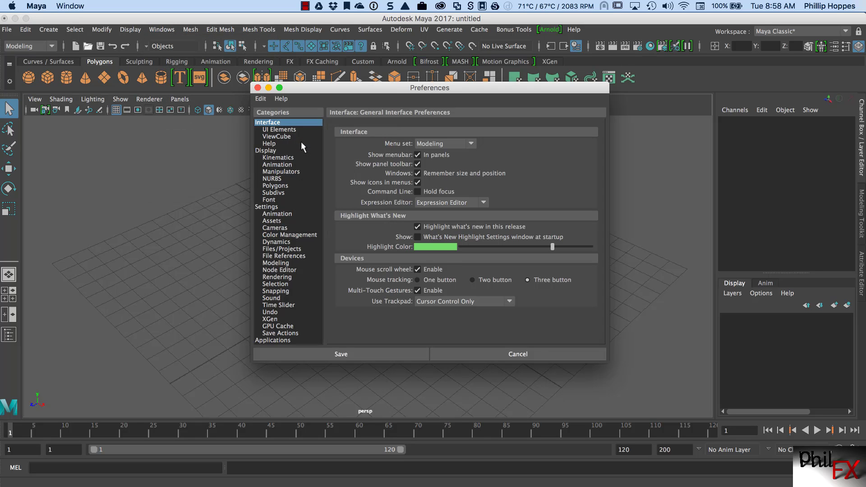
left_click(277, 208)
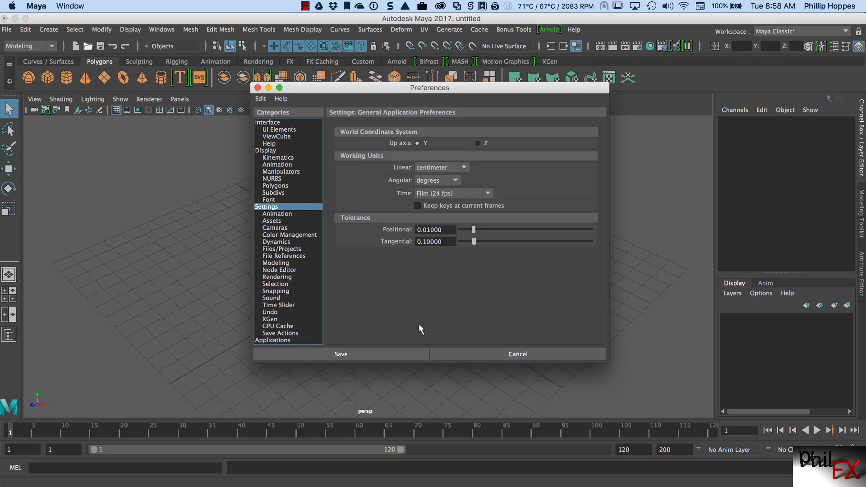
left_click(523, 353)
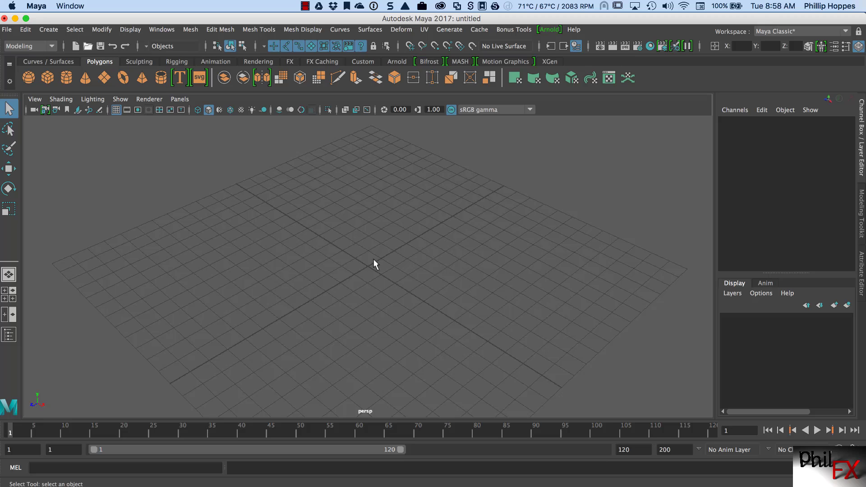
Import the scene file 1cmbox_cmMayaUnit.ma into the empty scene.
left_click(7, 30)
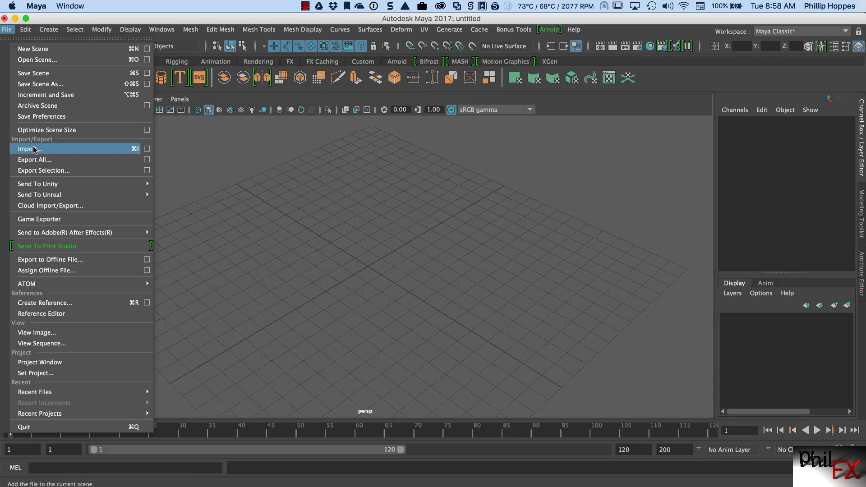
left_click(80, 150)
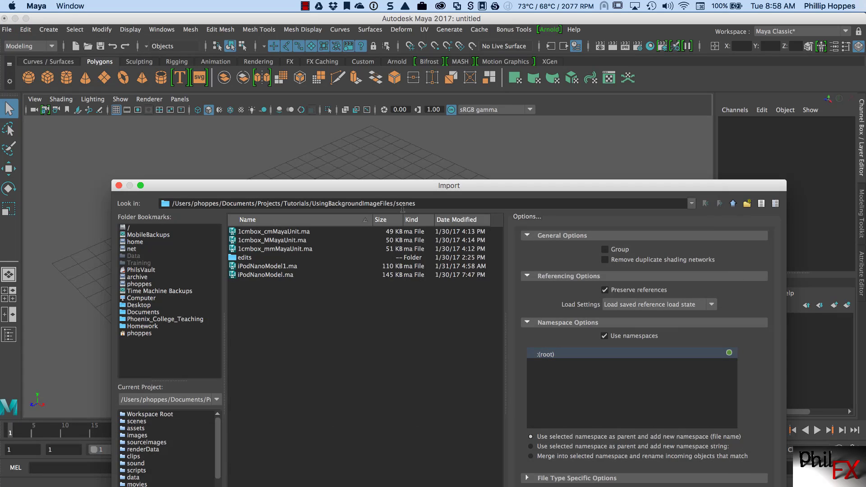
left_click_drag(362, 192, 353, 87)
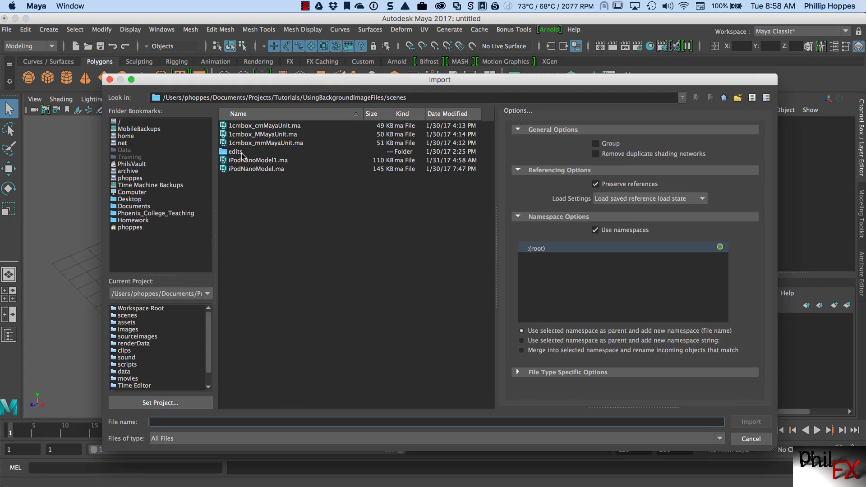
left_click(261, 131)
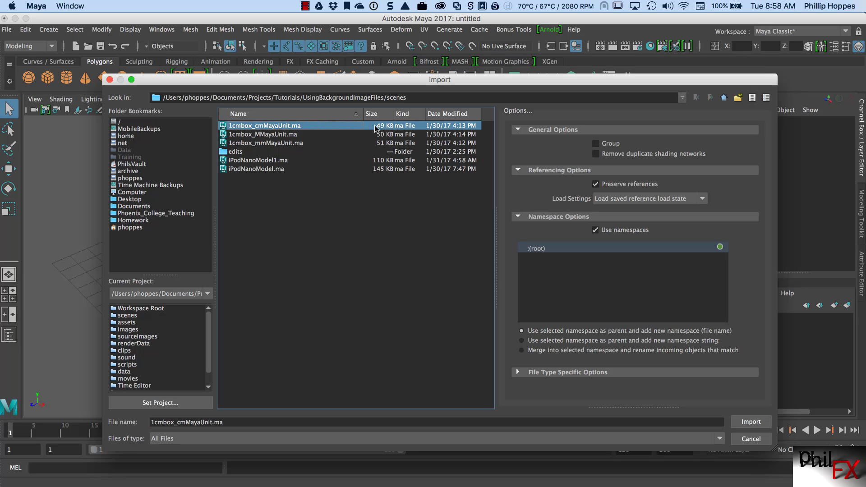
left_click(751, 422)
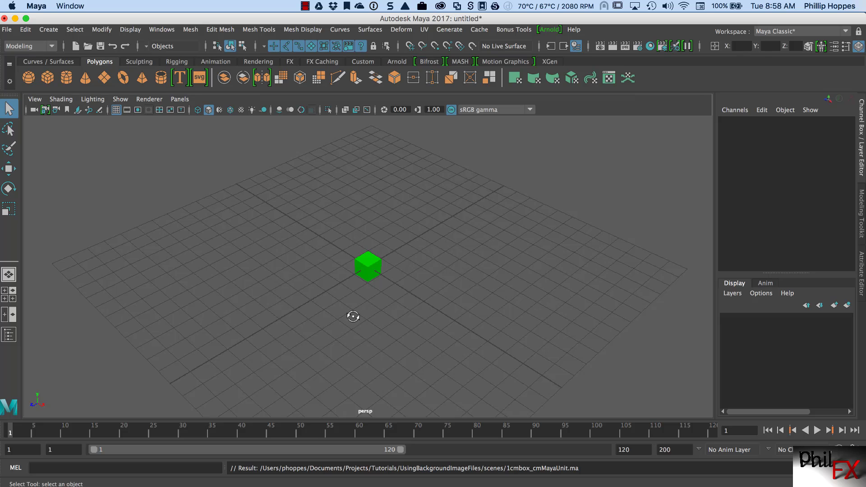
mouse_move(353, 317)
left_mouse_down("alt")
mouse_move(358, 302)
mouse_move(359, 321)
mouse_move(357, 311)
left_mouse_up("alt")
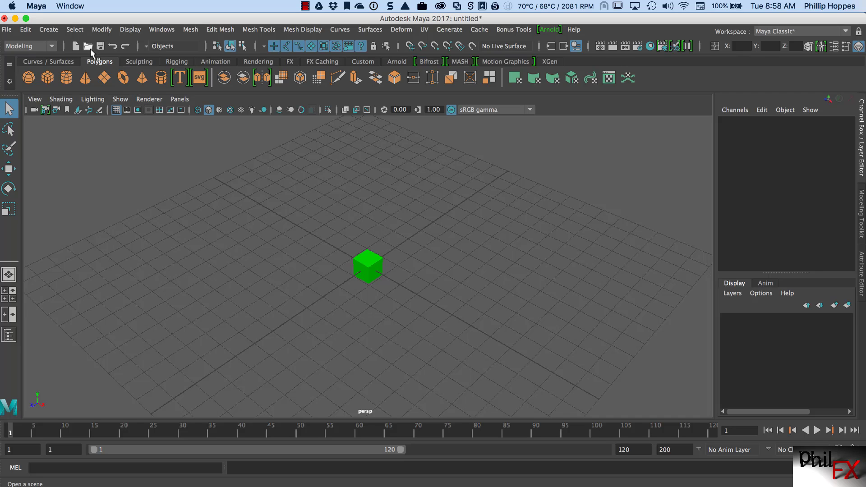
Import the scene file 1cmbox_MMayaUnit.ma into the scene with the green cube.
left_click(7, 29)
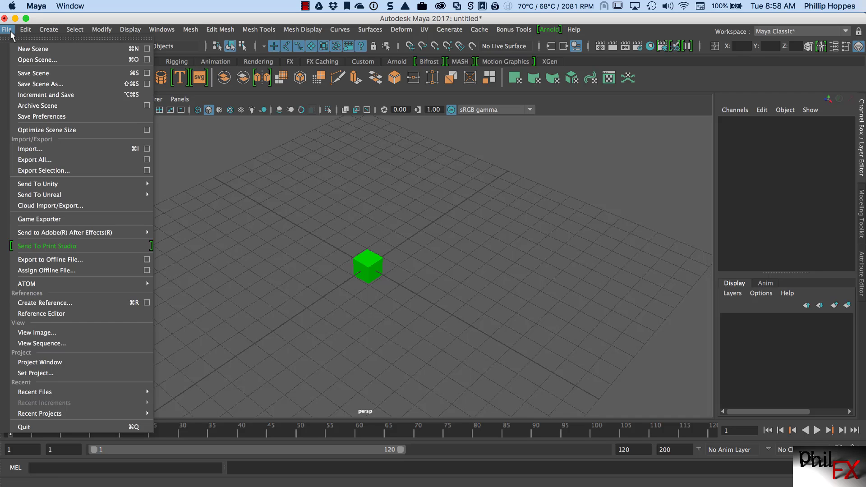
left_click(45, 148)
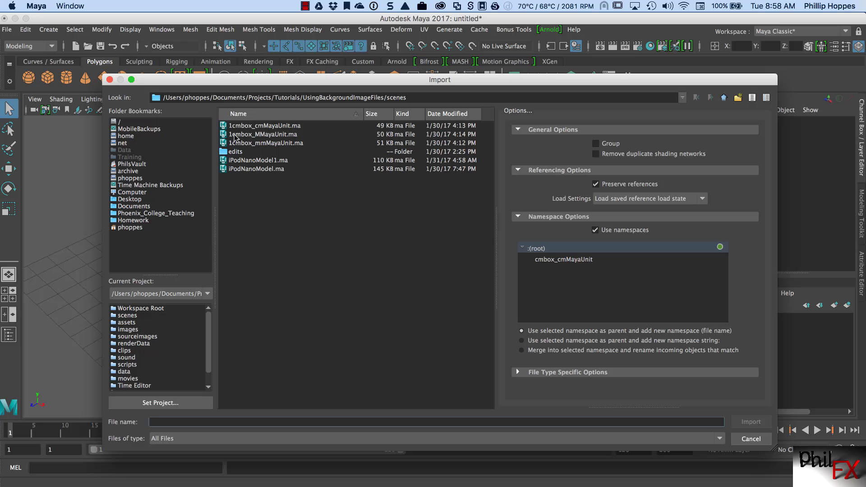
left_click(269, 135)
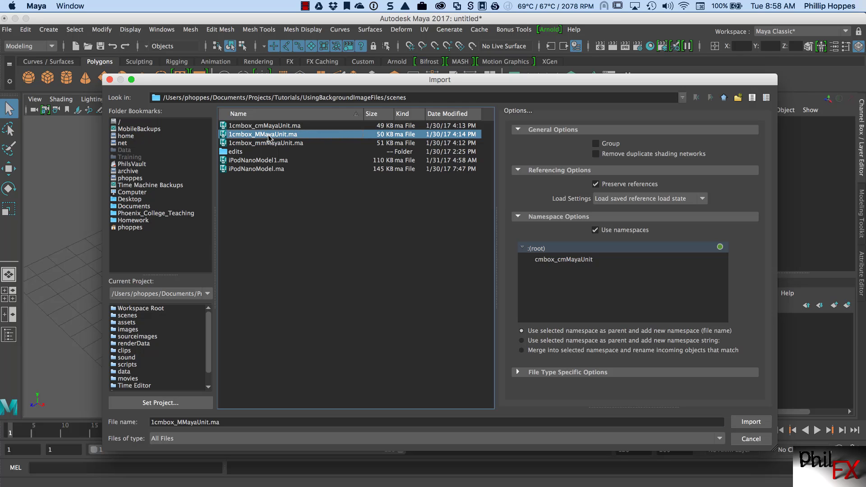
left_click(750, 422)
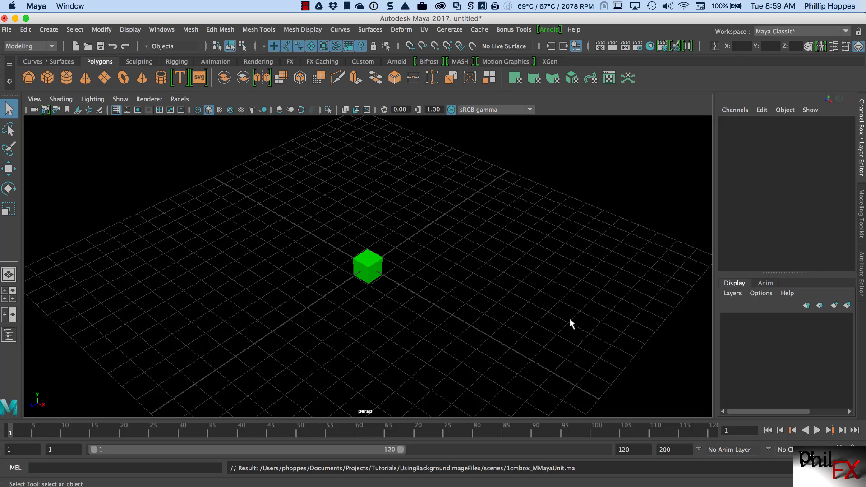
right_click_drag(570, 318, 377, 329, "alt")
left_click_drag(377, 329, 348, 309, "alt")
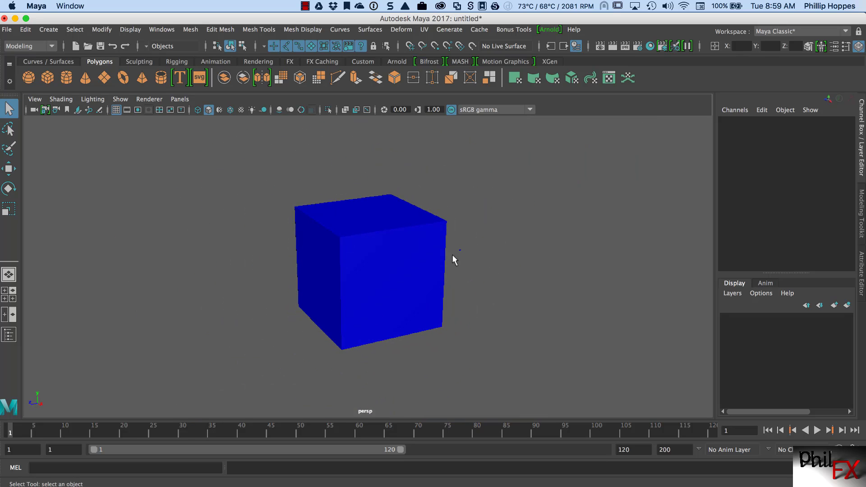
Move the large blue cube along the X axis to about -132 cm, clear of the grid.
left_click_drag(401, 287, 420, 290, "alt")
left_click(423, 277)
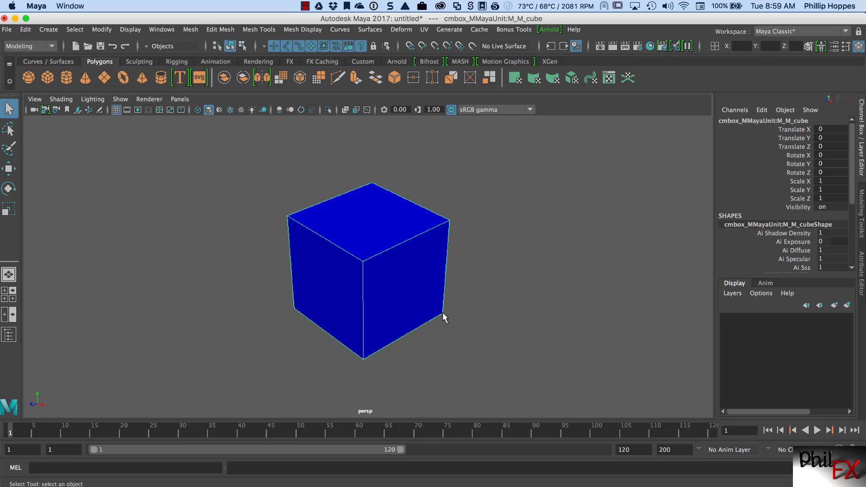
key("w")
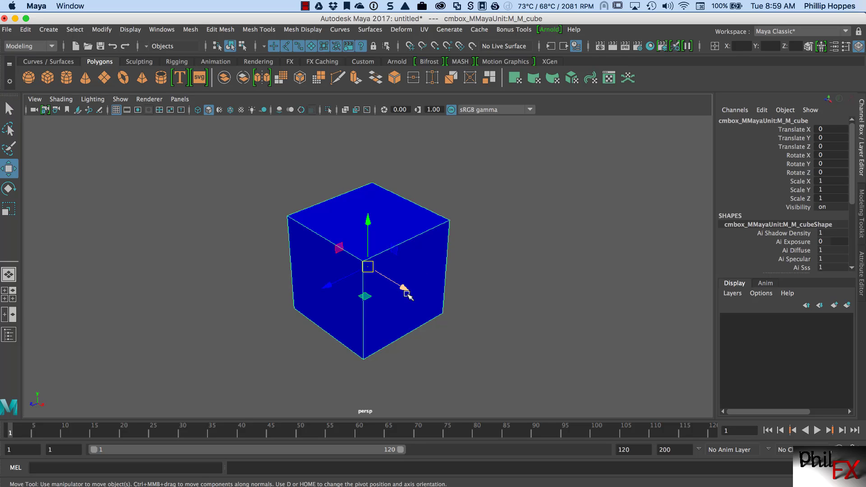
left_click_drag(402, 287, 305, 250)
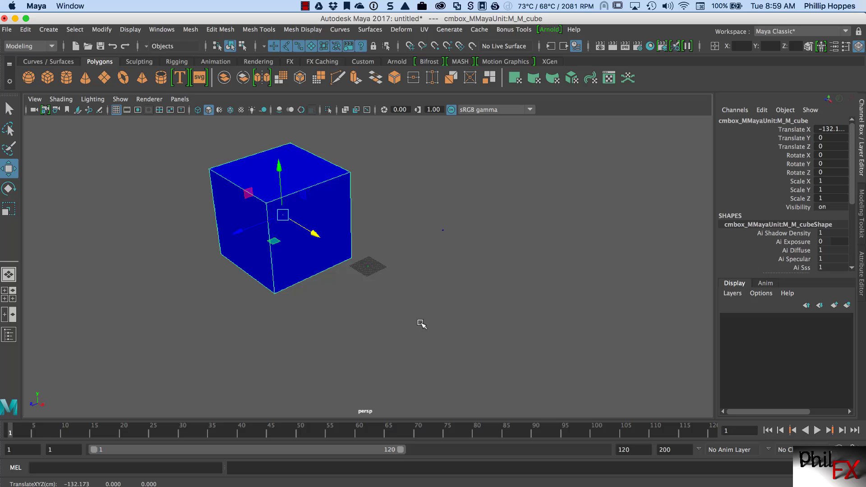
Move the tiny blue cube along the Z axis to about -4.6 cm, near the green cube.
right_click_drag(372, 323, 500, 231, "alt")
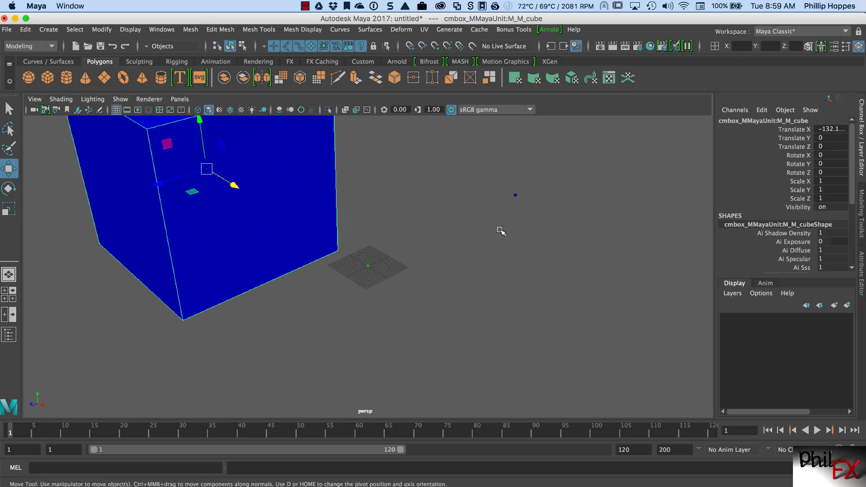
left_click(515, 195)
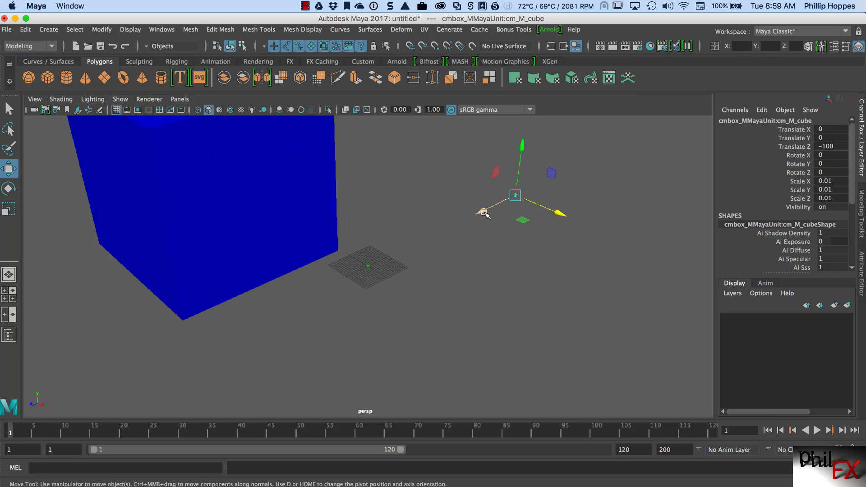
left_click_drag(483, 211, 345, 301)
right_click_drag(385, 299, 510, 306, "alt")
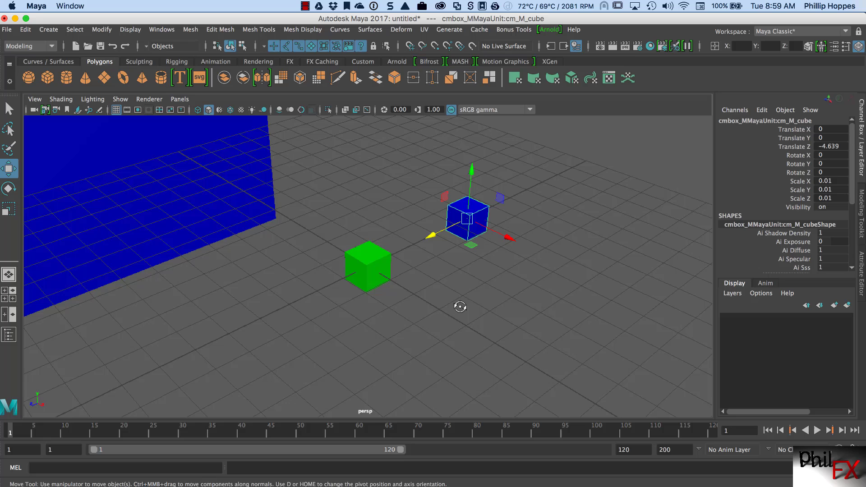
Compare the scale values of the small blue cube and the green cube.
left_click_drag(460, 305, 457, 311, "alt")
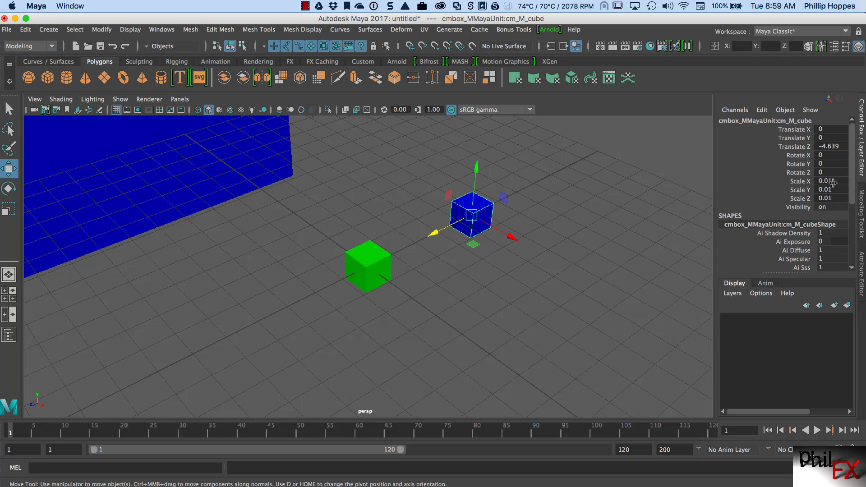
left_click(549, 255)
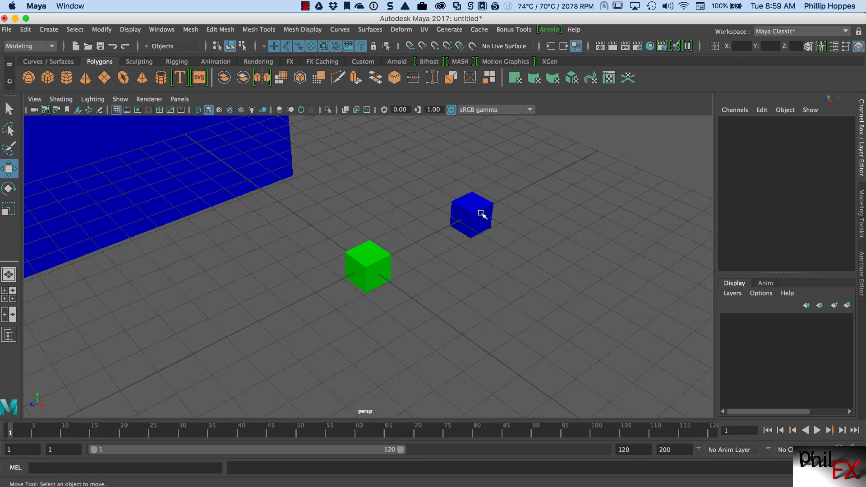
left_click(481, 214)
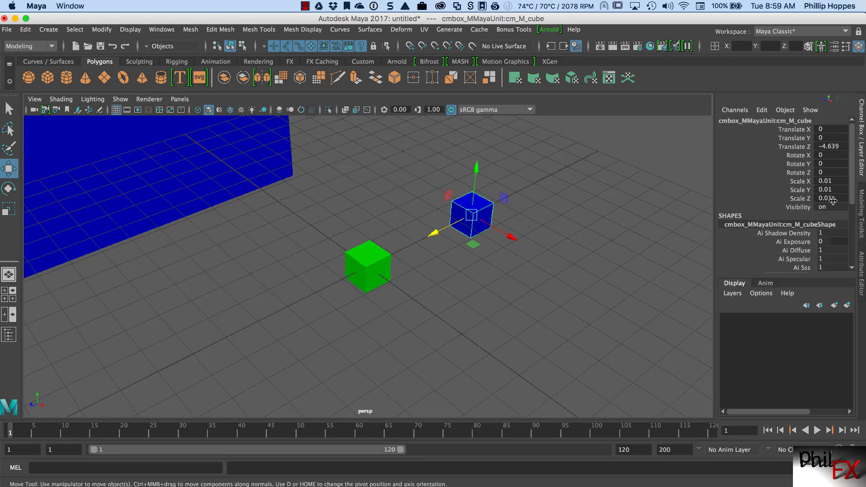
left_click(380, 263)
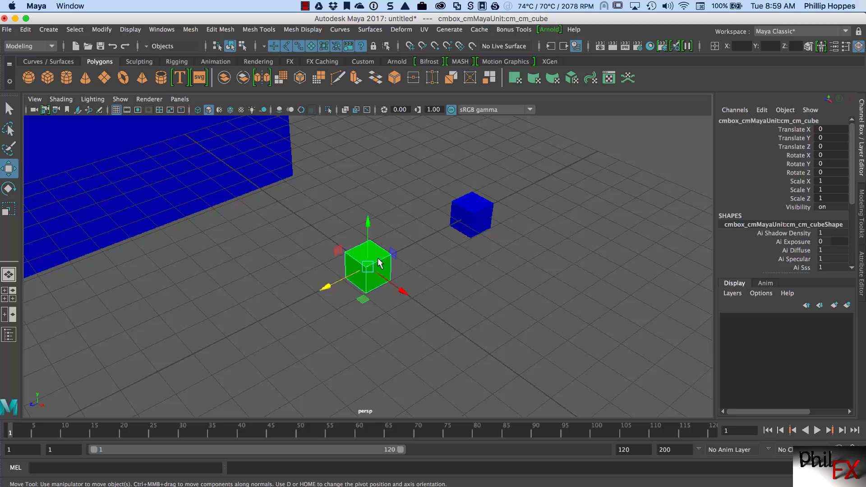
left_click(469, 220)
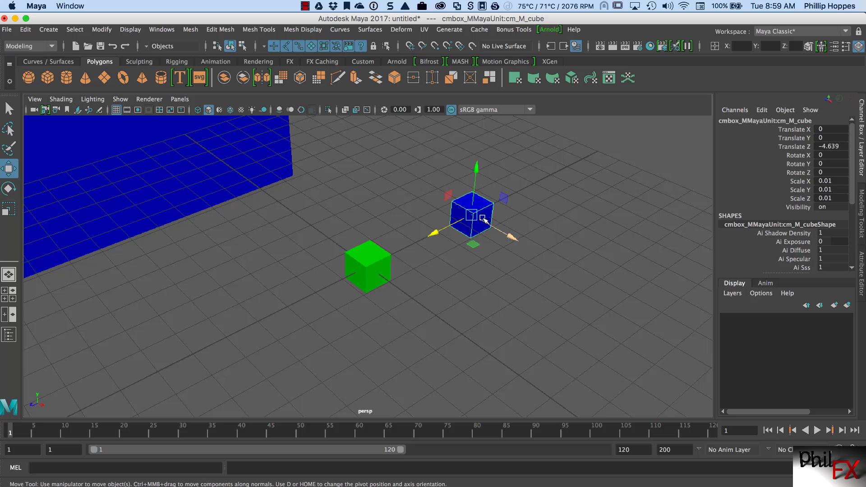
Import the scene file 1cmbox_mmMayaUnit.ma into the scene with the green and blue cubes.
scroll(549, 276, "down", 5)
left_click_drag(549, 277, 301, 277, "alt")
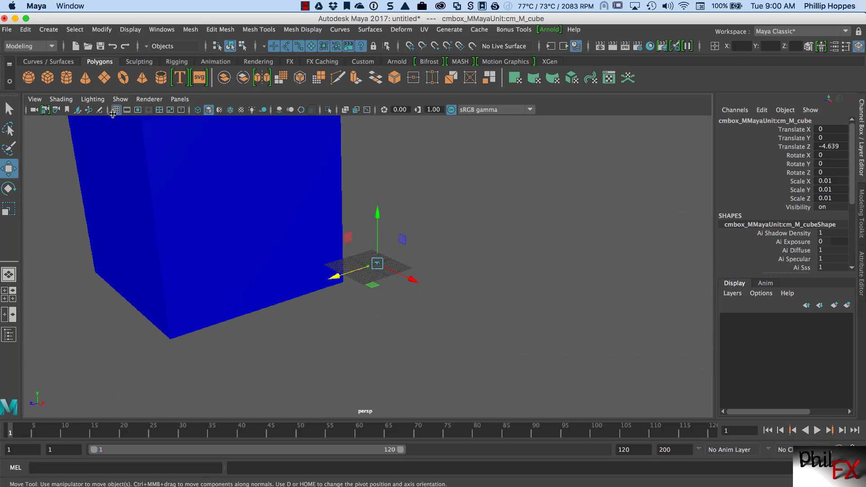
left_click(8, 30)
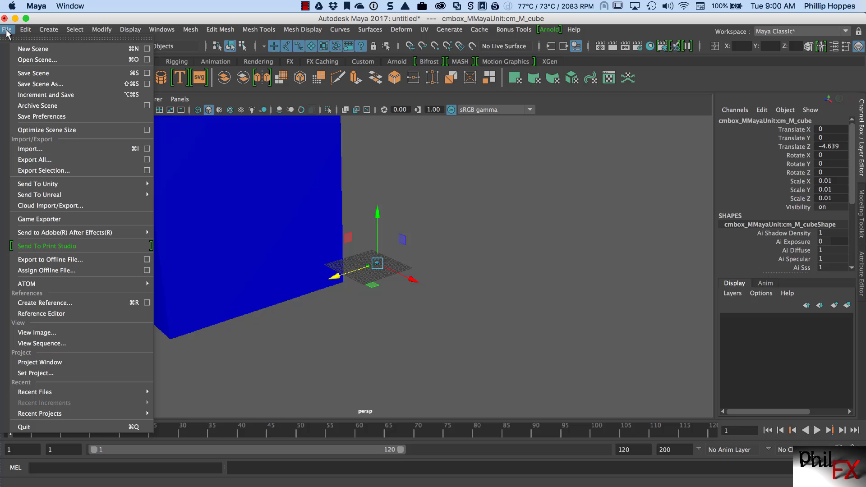
left_click(35, 151)
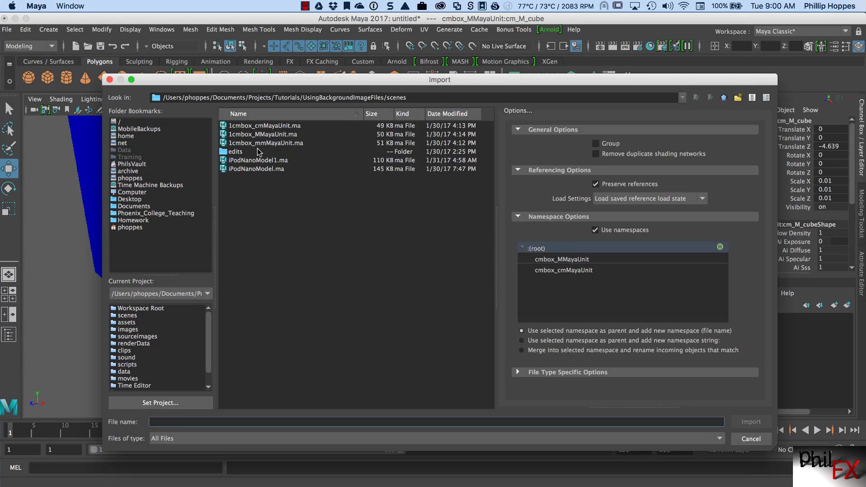
left_click(262, 143)
left_click(751, 422)
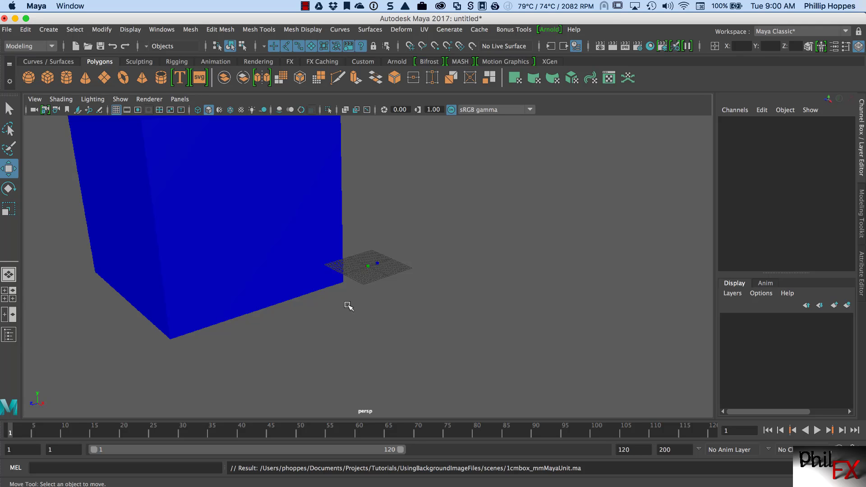
Move the tiny red cube along the Z axis to about 3.4 cm, away from the green cube.
scroll(350, 305, "up", 6)
scroll(444, 290, "up", 10)
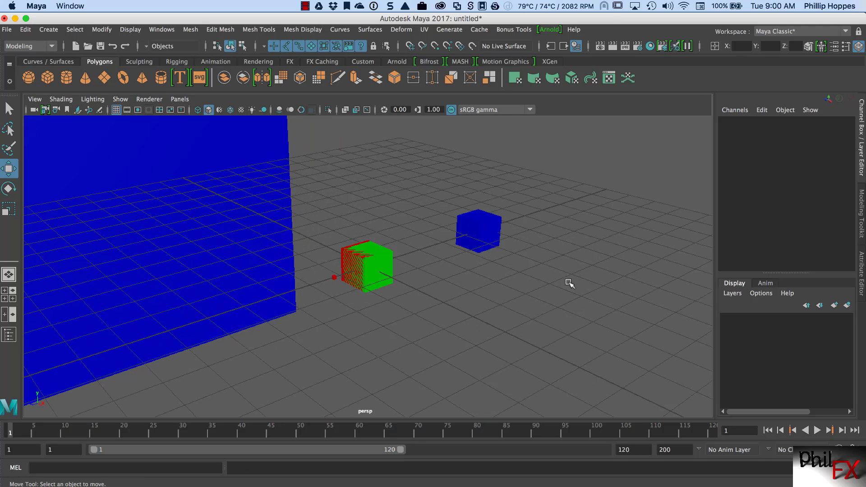
scroll(462, 311, "down", 3)
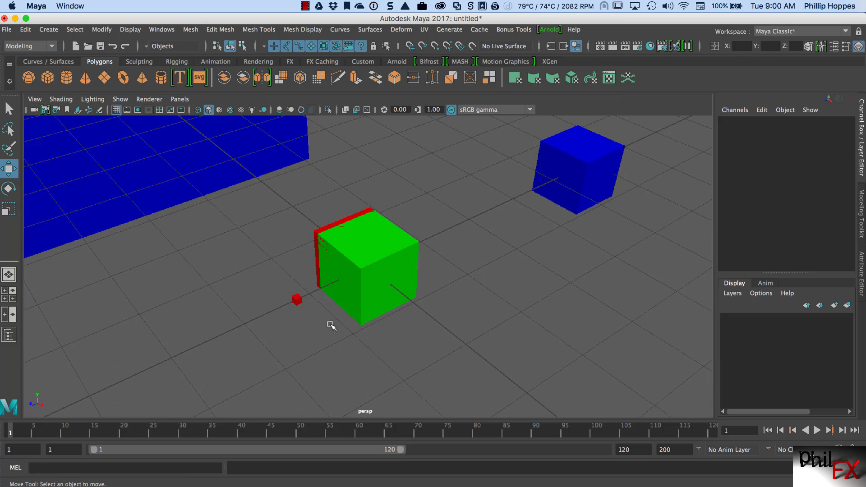
left_click(297, 299)
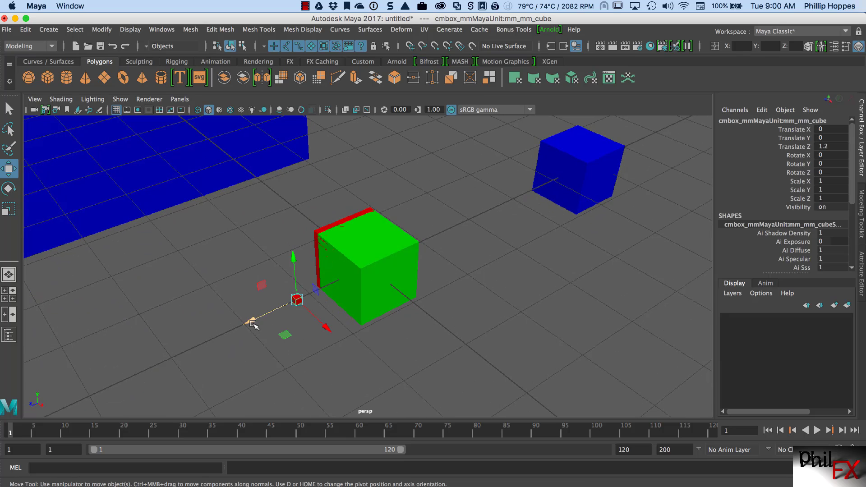
left_click_drag(252, 324, 86, 399)
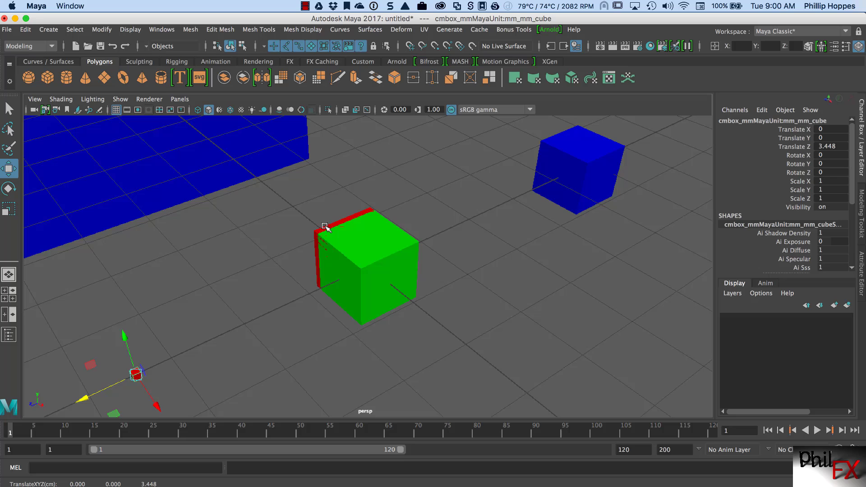
Move the green cube along the X axis to about 2.5 cm, clear of the overlapping red cube.
left_click(325, 226)
left_click_drag(406, 299, 550, 416)
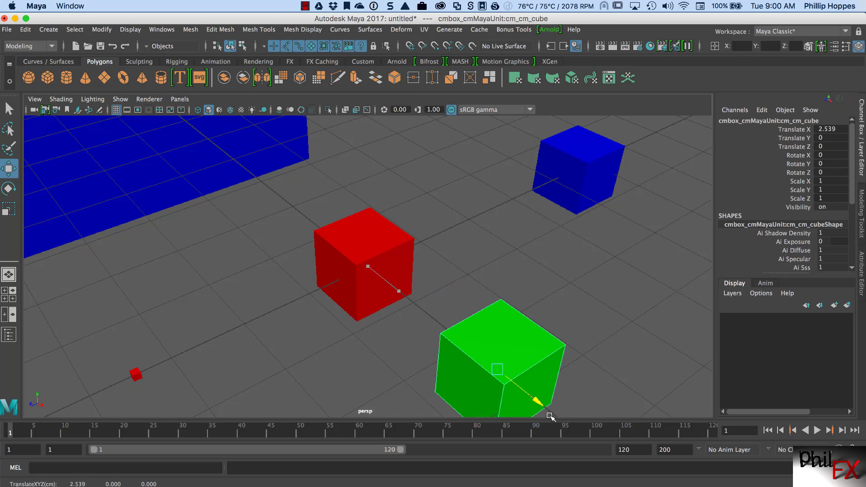
Check the scale values of the red, blue and green cubes, and move the small blue cube along the Z axis to about -2.8 cm.
scroll(451, 352, "down", 5)
left_click_drag(417, 354, 428, 345, "alt")
left_click(379, 258)
left_click(481, 209)
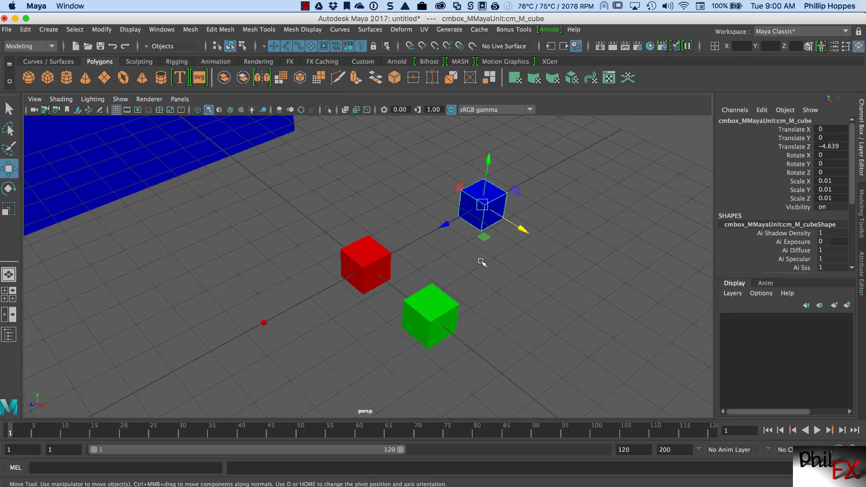
left_click(439, 310)
left_click(379, 264)
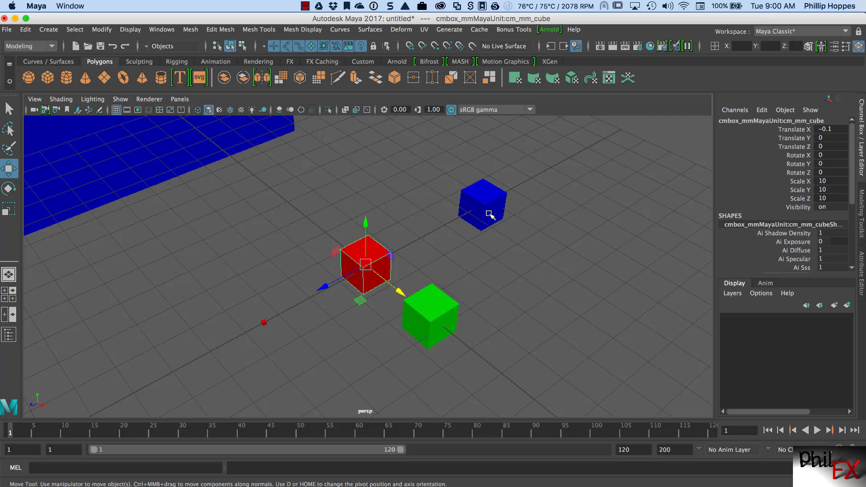
left_click(490, 215)
left_click_drag(444, 228, 397, 255)
Compare the scale values of the equally sized green, red and blue cubes by selecting each one in turn.
left_click(442, 311)
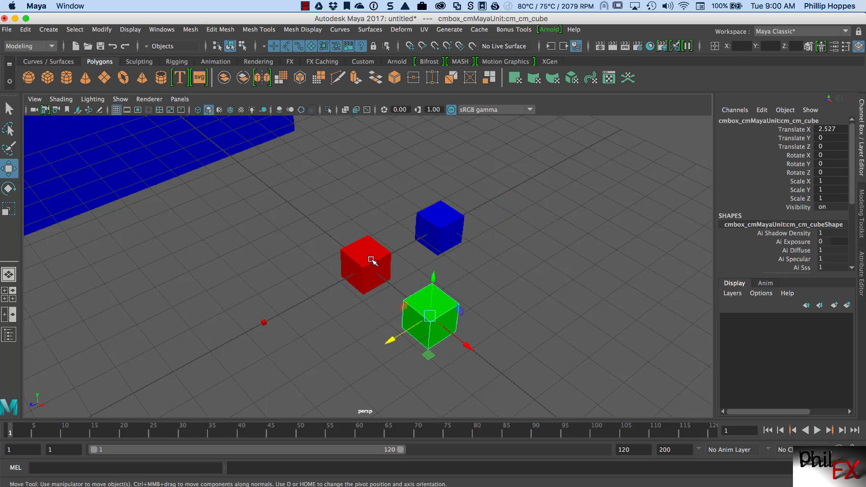
left_click(371, 260)
left_click(432, 227)
left_click(370, 257)
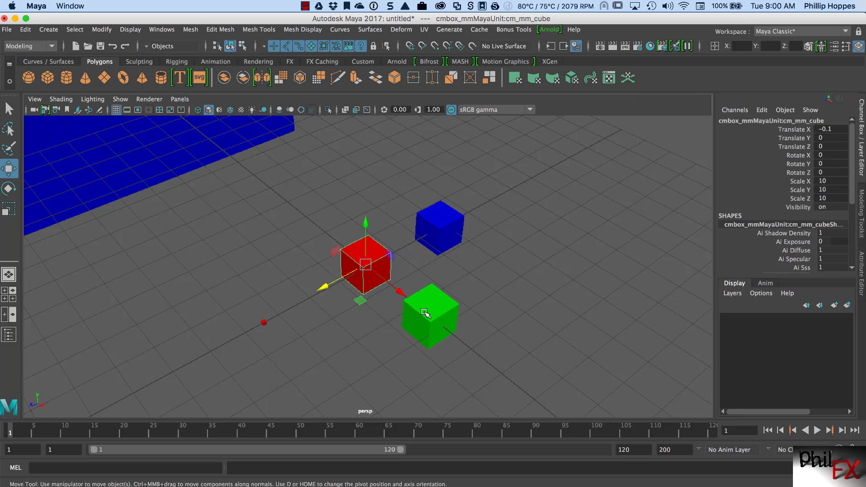
left_click(431, 315)
left_click(374, 266)
left_click(434, 228)
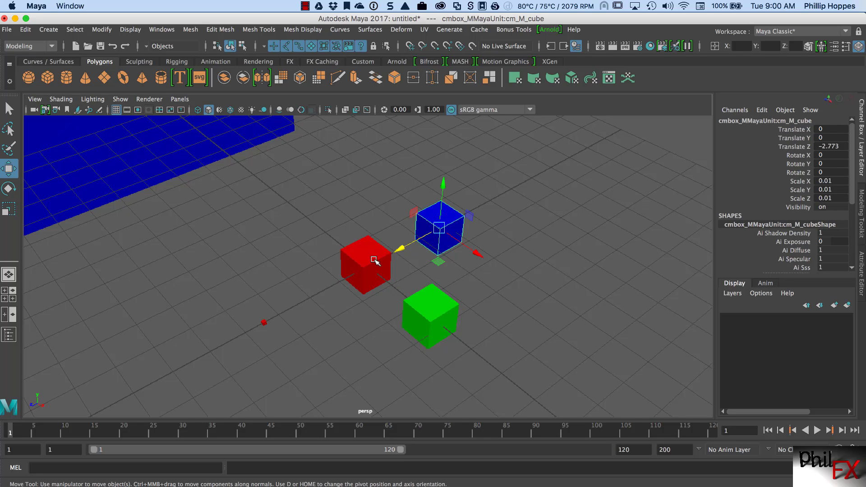
left_click(374, 260)
left_click(435, 312)
left_click(376, 260)
left_click(440, 226)
scroll(499, 275, "down", 8)
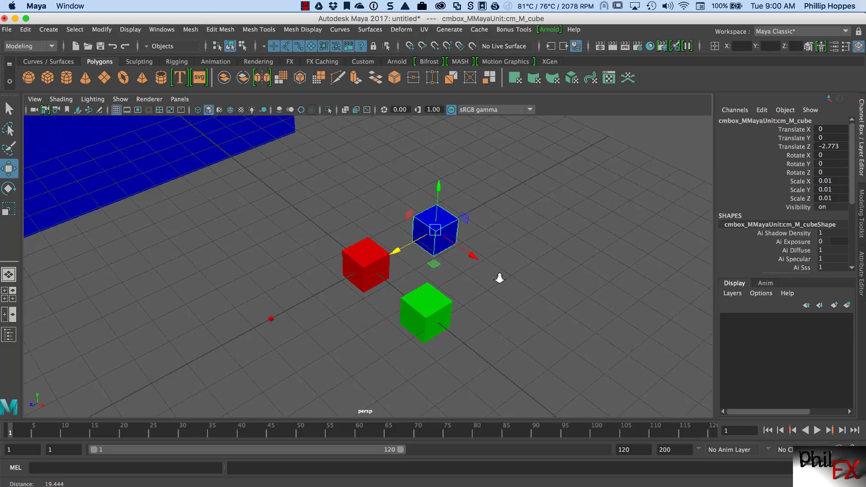
left_click_drag(470, 306, 438, 316, "alt")
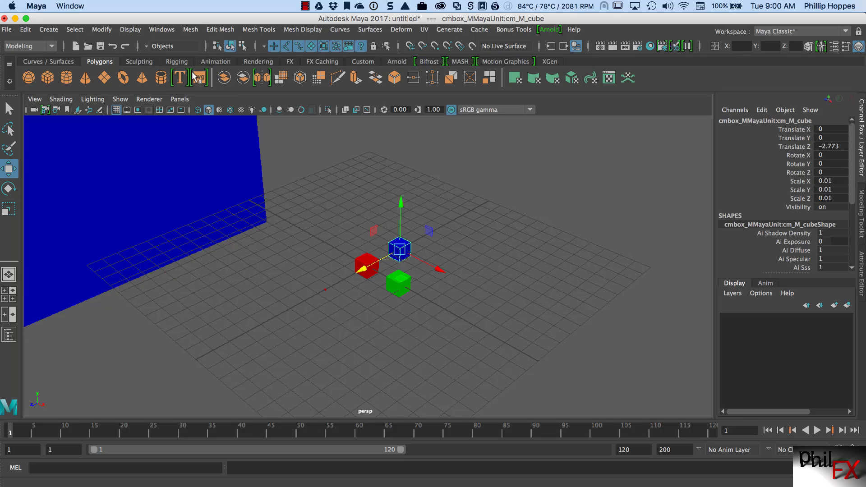
Review the available linear working units in the general application preferences, leaving without saving.
left_click(165, 30)
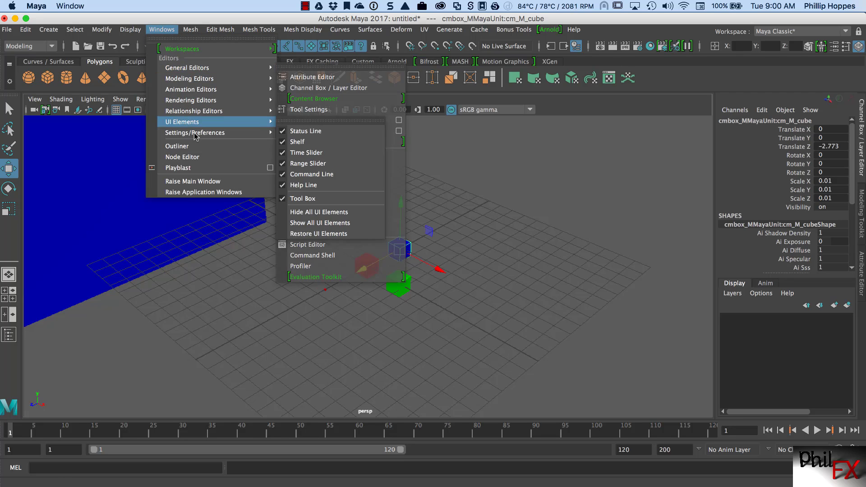
mouse_move(221, 133)
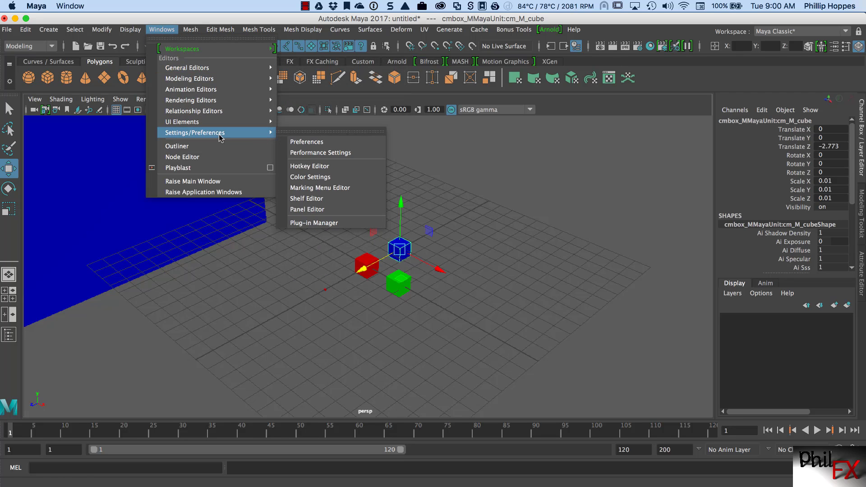
left_click(307, 142)
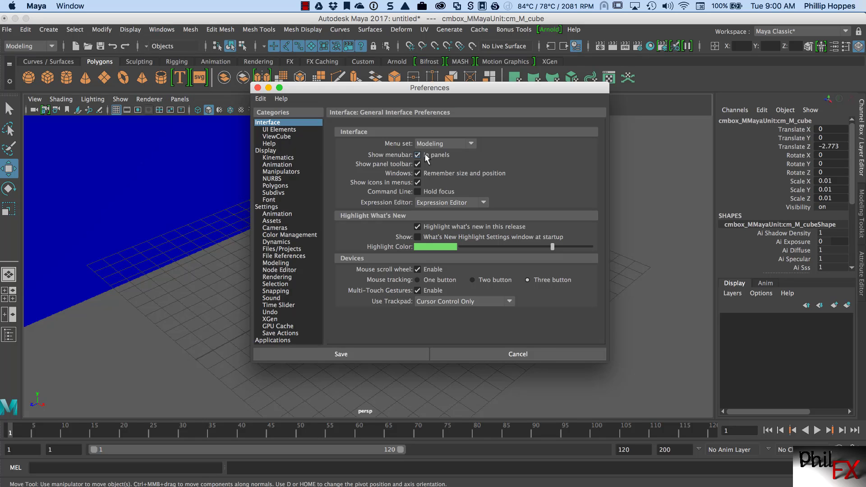
left_click(272, 208)
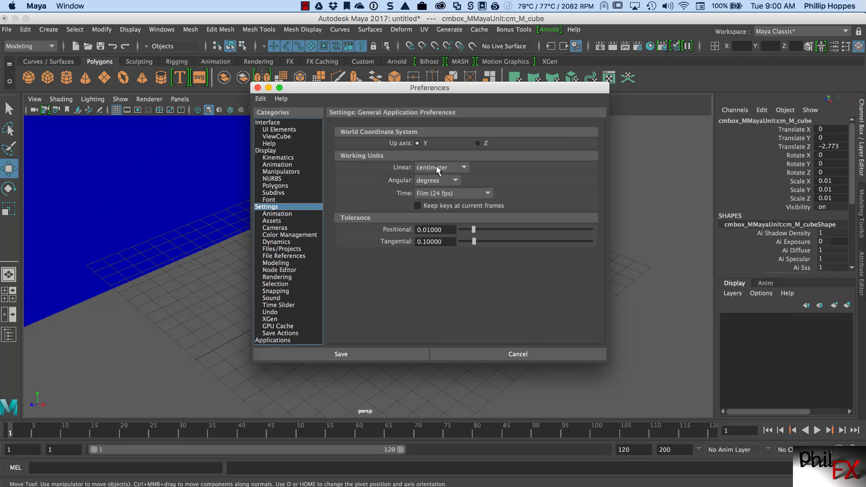
left_click(464, 167)
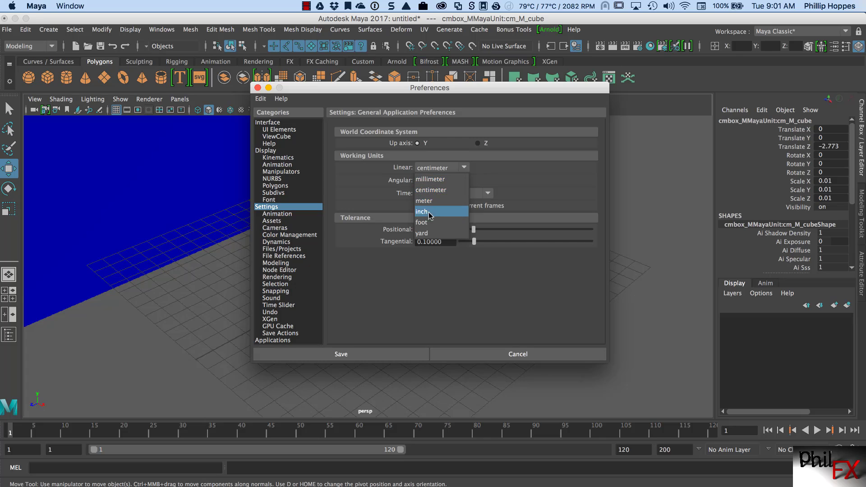
left_click(510, 178)
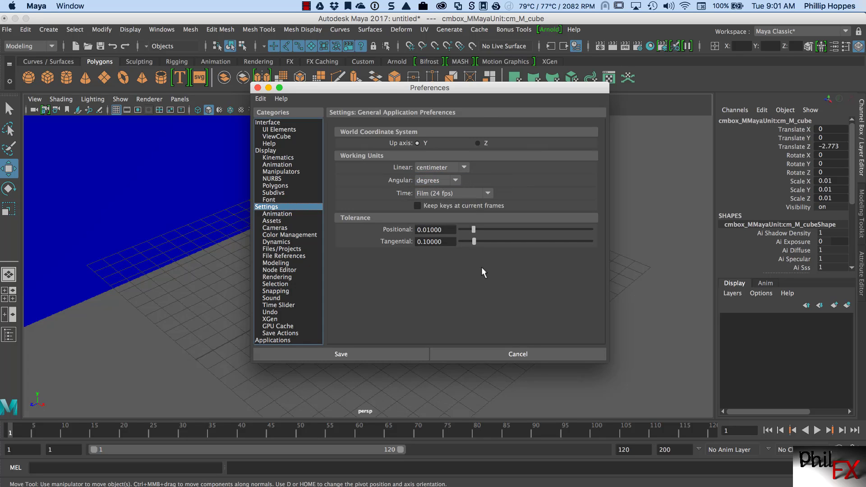
left_click(506, 352)
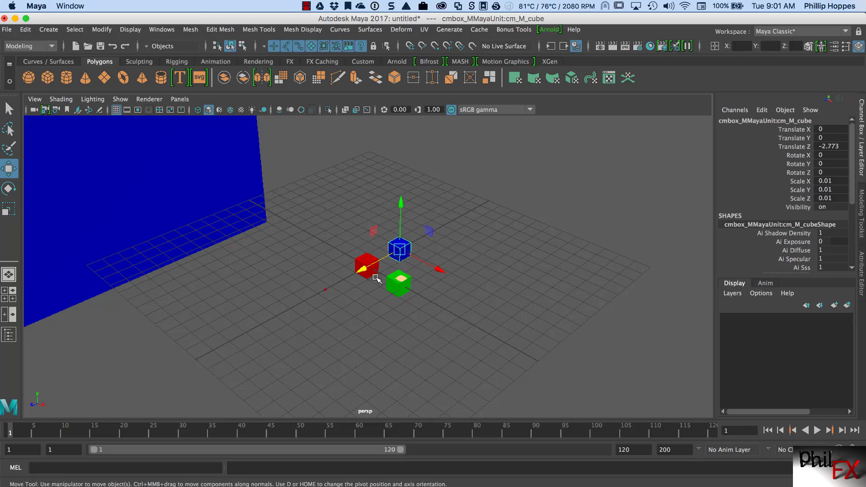
left_click_drag(374, 275, 471, 271, "alt")
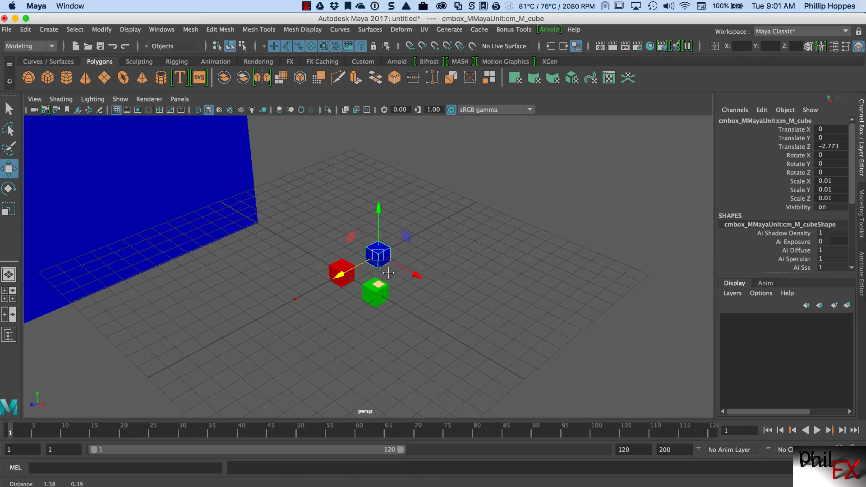